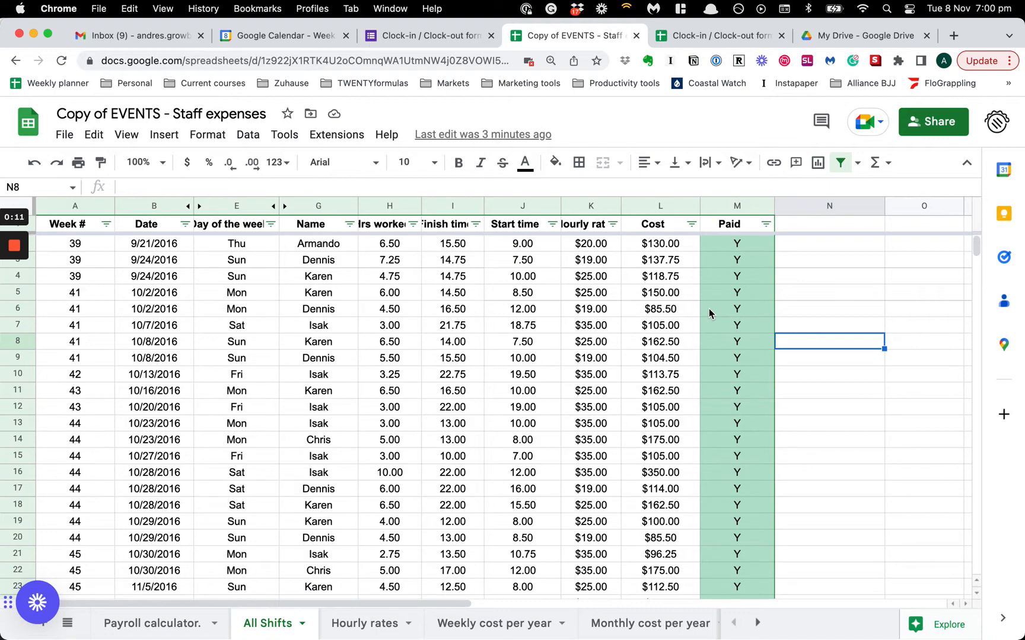
# Look through the shift records on the All Shifts sheet of the staff expenses spreadsheet.
pyautogui.scroll(-20, 291, 299)
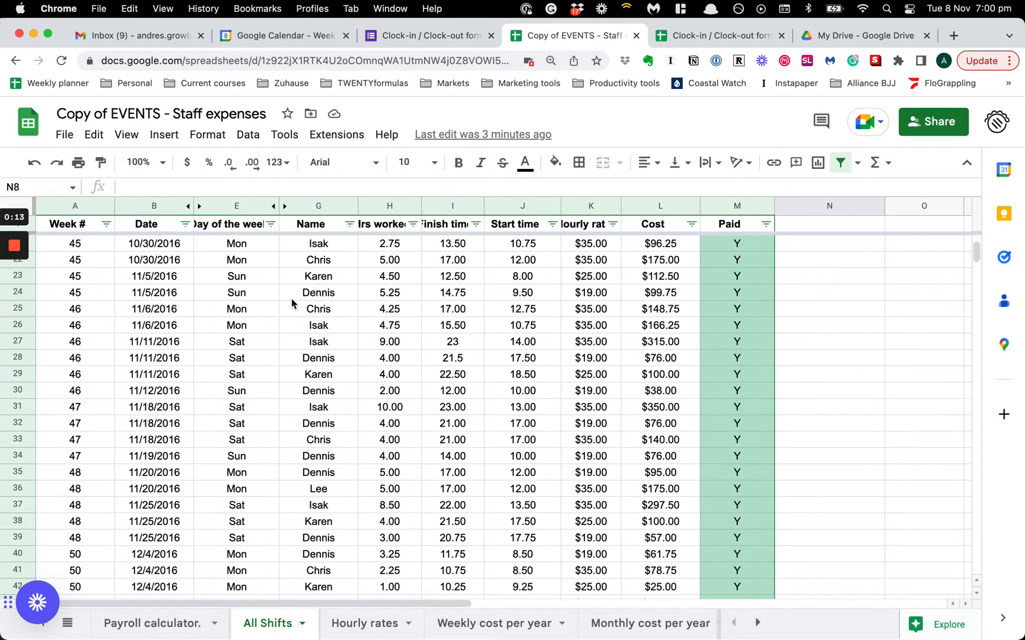
pyautogui.scroll(-8, 297, 326)
pyautogui.scroll(20, 297, 326)
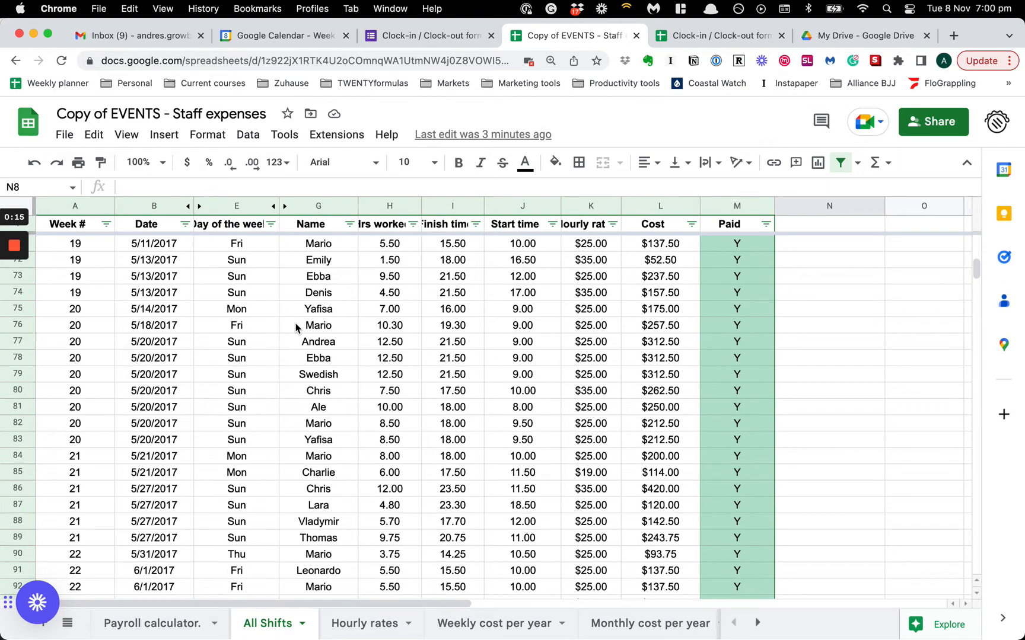
# Switch to the Clock-in / Clock-out form and review its email, shift date, start time and finish time questions, including the 24 hour format note.
pyautogui.click(430, 43)
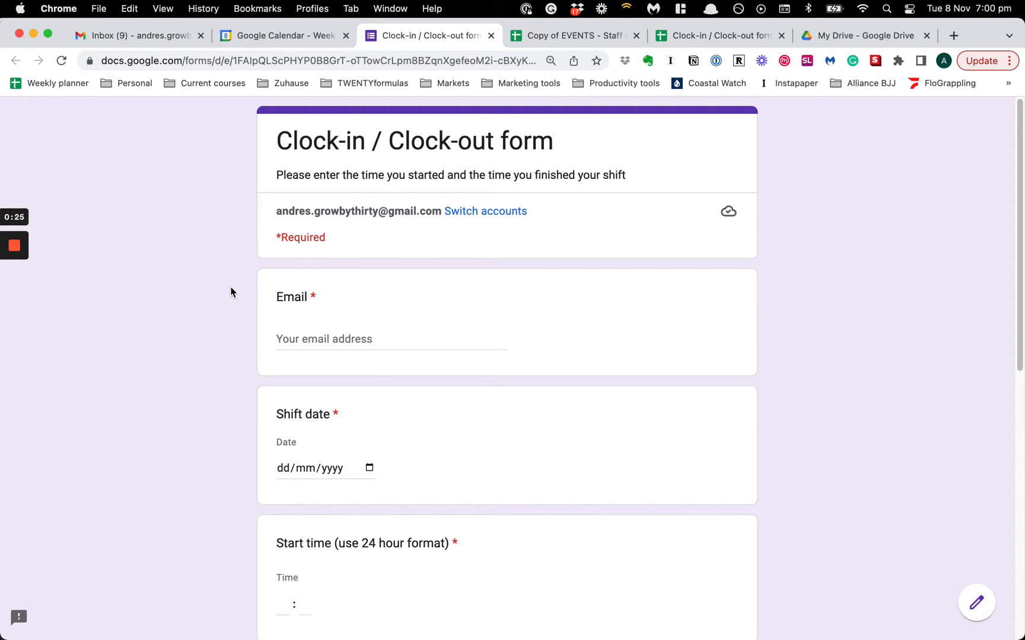
pyautogui.scroll(-1, 255, 279)
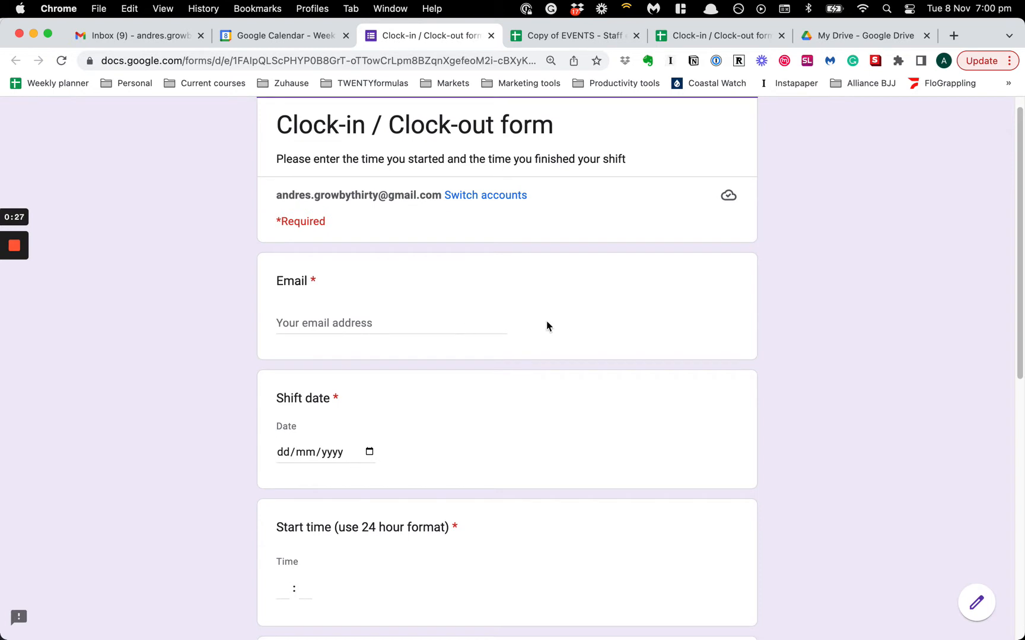
pyautogui.scroll(1, 393, 297)
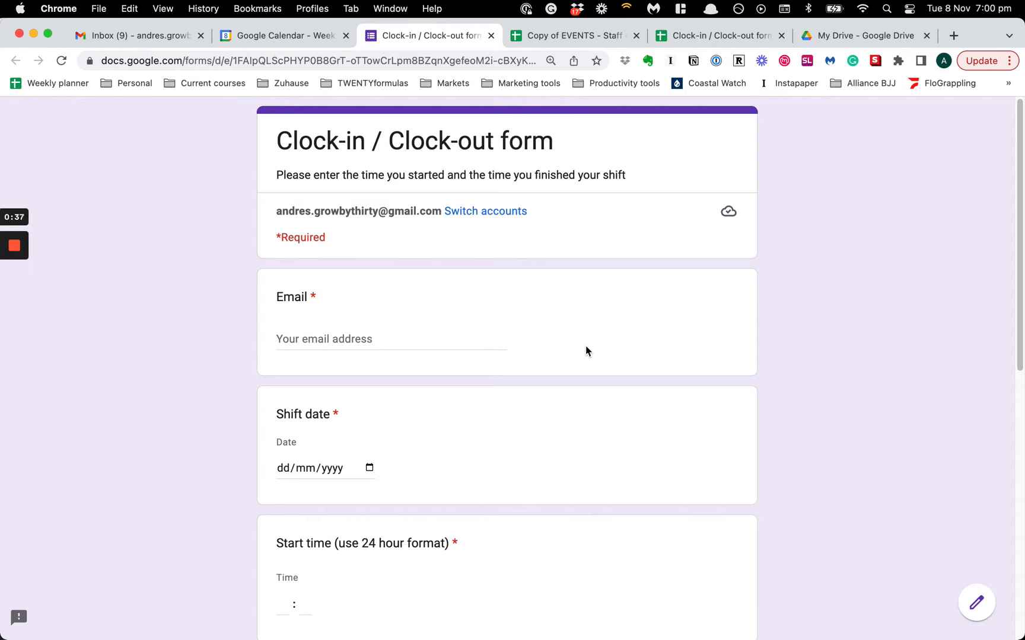
pyautogui.scroll(-3, 375, 449)
pyautogui.scroll(-3, 377, 449)
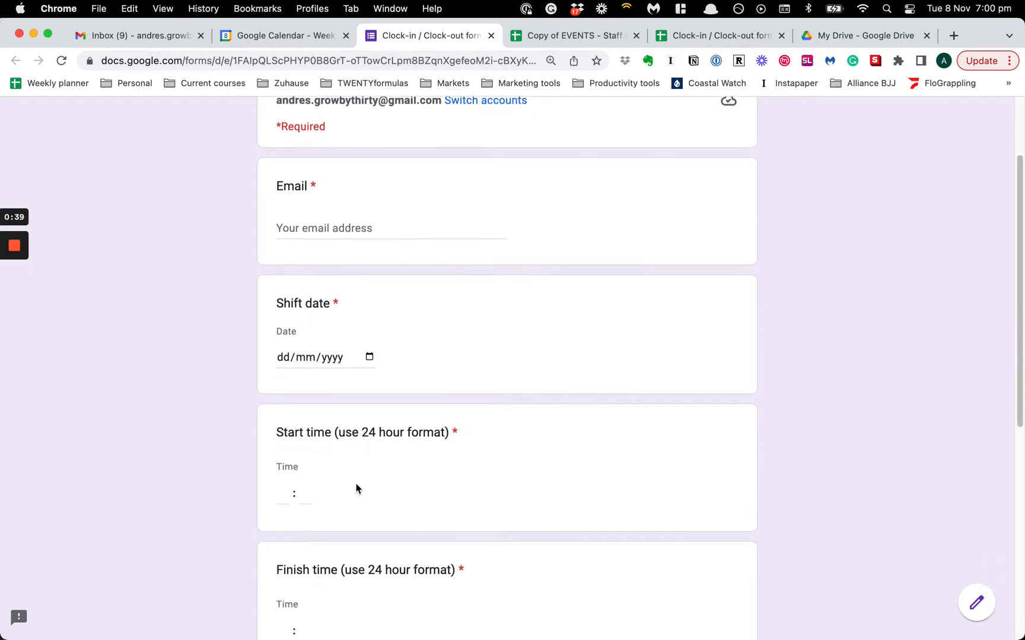
pyautogui.scroll(-2, 379, 468)
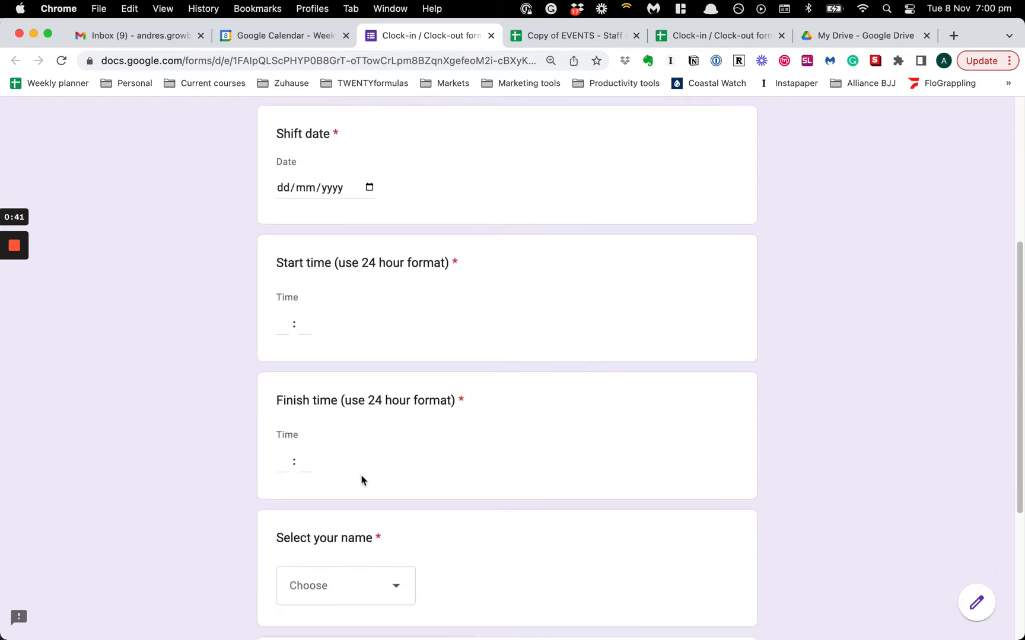
pyautogui.moveTo(361, 238); pyautogui.dragTo(450, 238)
pyautogui.click(469, 348)
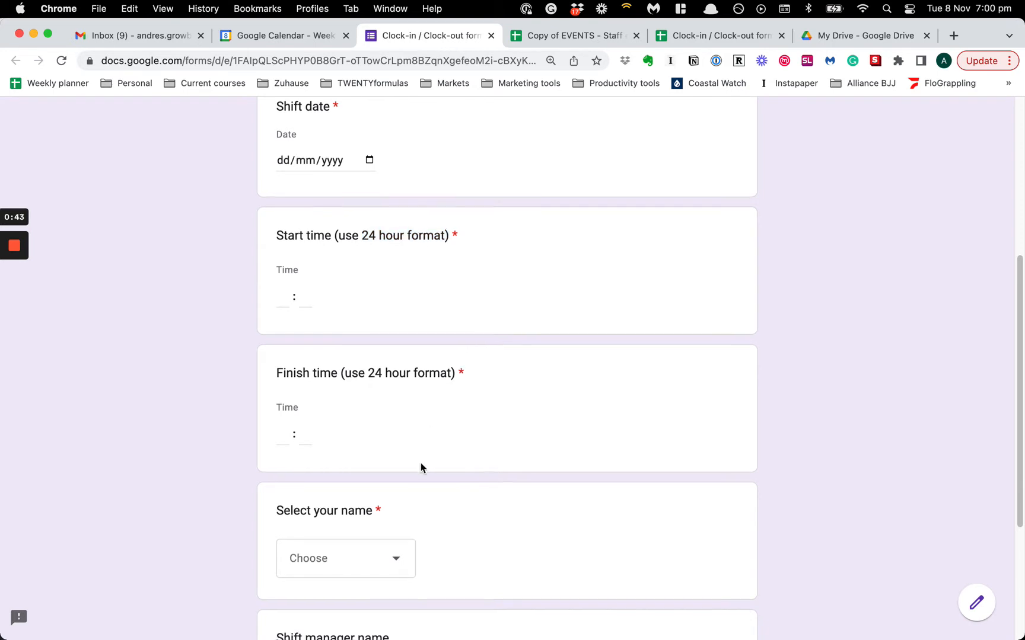
# Check the choices for the employee name and shift manager name questions without selecting an answer.
pyautogui.scroll(-2, 421, 466)
pyautogui.click(395, 430)
pyautogui.click(709, 399)
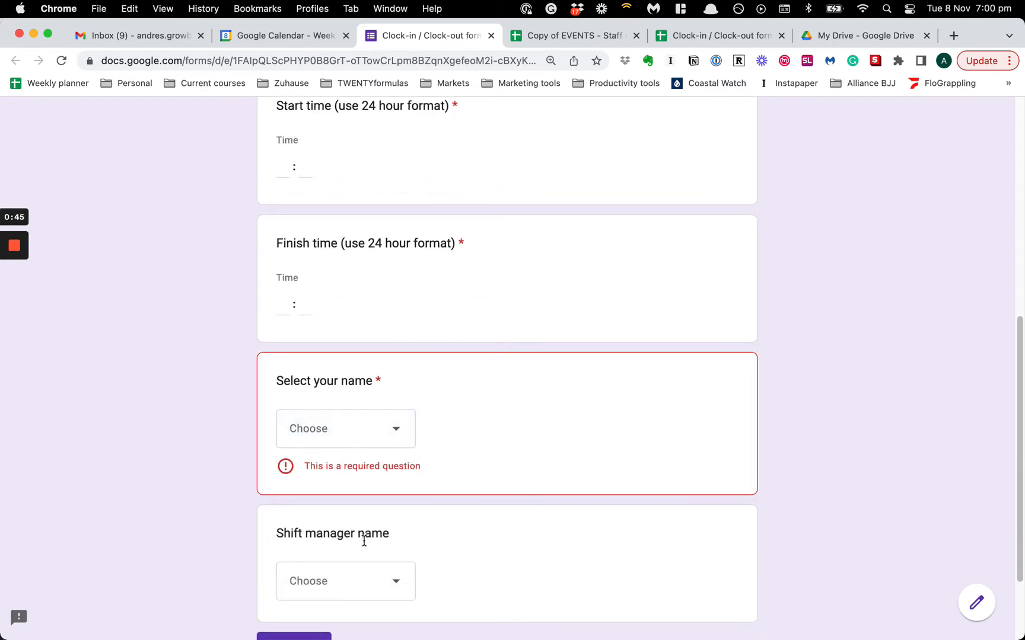
pyautogui.click(393, 579)
pyautogui.click(419, 501)
pyautogui.scroll(-1, 419, 504)
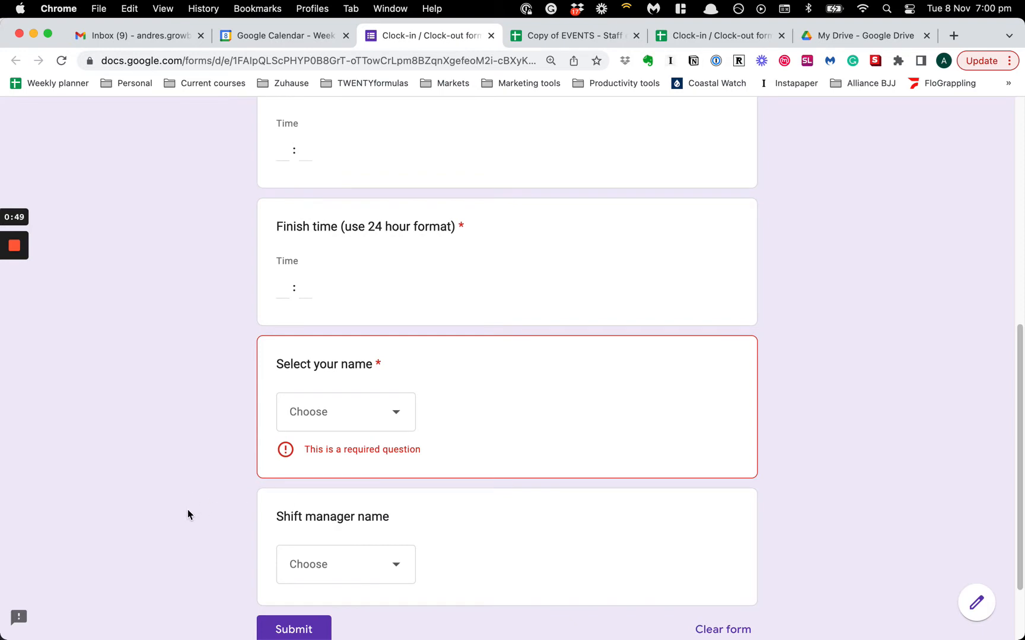
pyautogui.scroll(1, 281, 425)
pyautogui.scroll(-1, 308, 505)
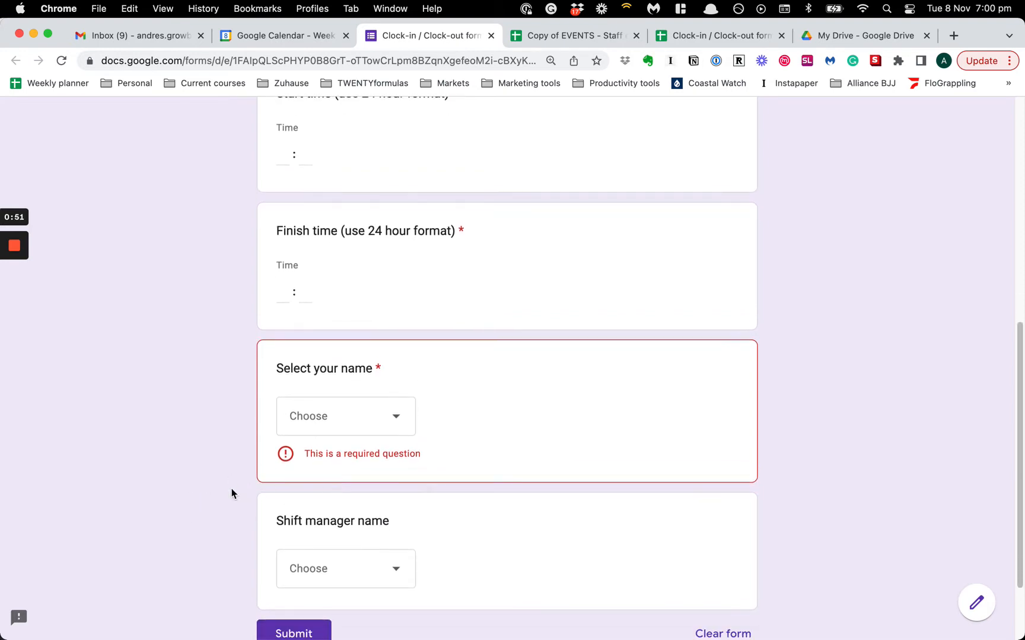
pyautogui.scroll(15, 499, 240)
# Return to the staff expenses spreadsheet and inspect the first shift's name and times and the hours worked formula in H2.
pyautogui.click(572, 36)
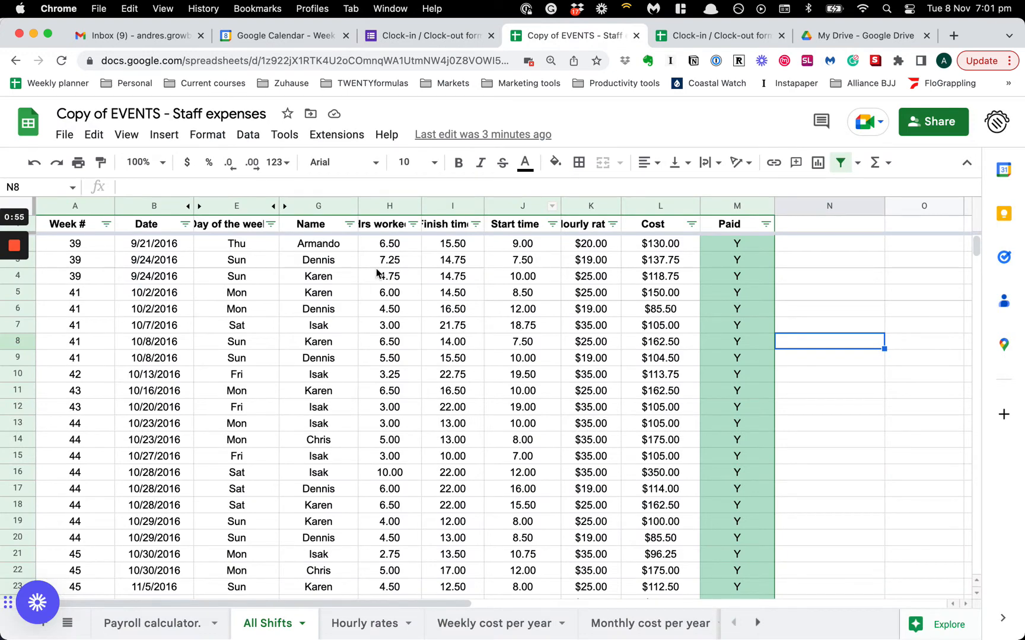
pyautogui.moveTo(326, 244); pyautogui.dragTo(500, 249)
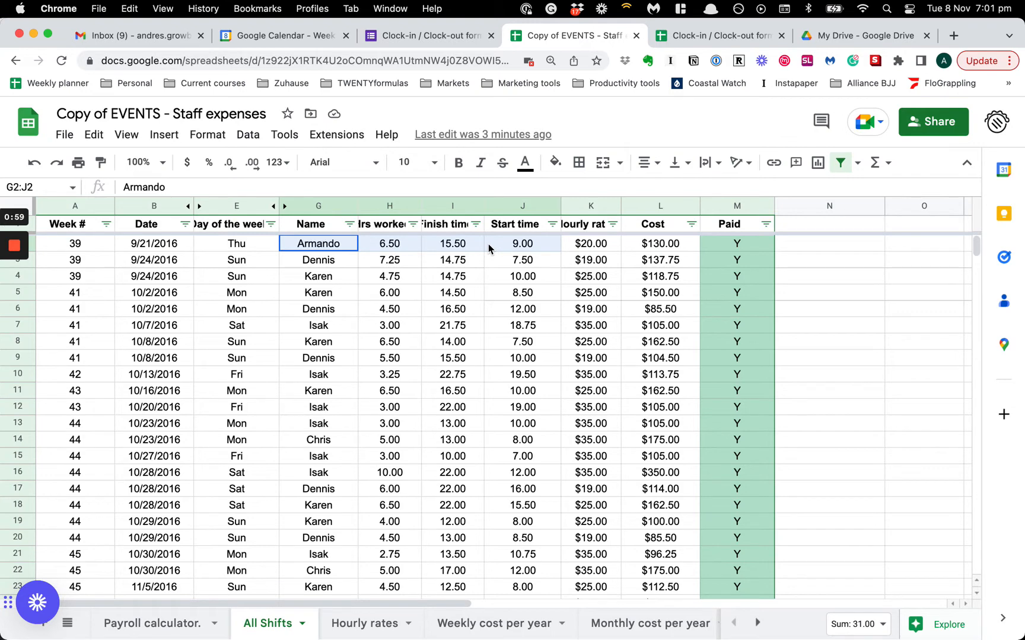
pyautogui.click(389, 244)
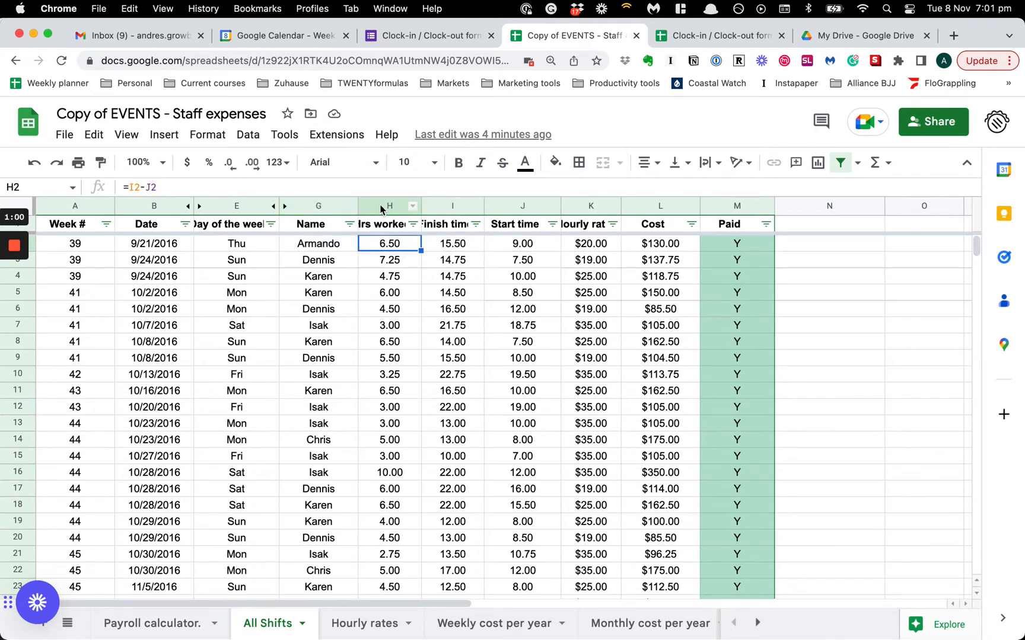
pyautogui.click(382, 205)
# Inspect the day of the week formula, the date and the week number of the shift in row 4.
pyautogui.click(258, 278)
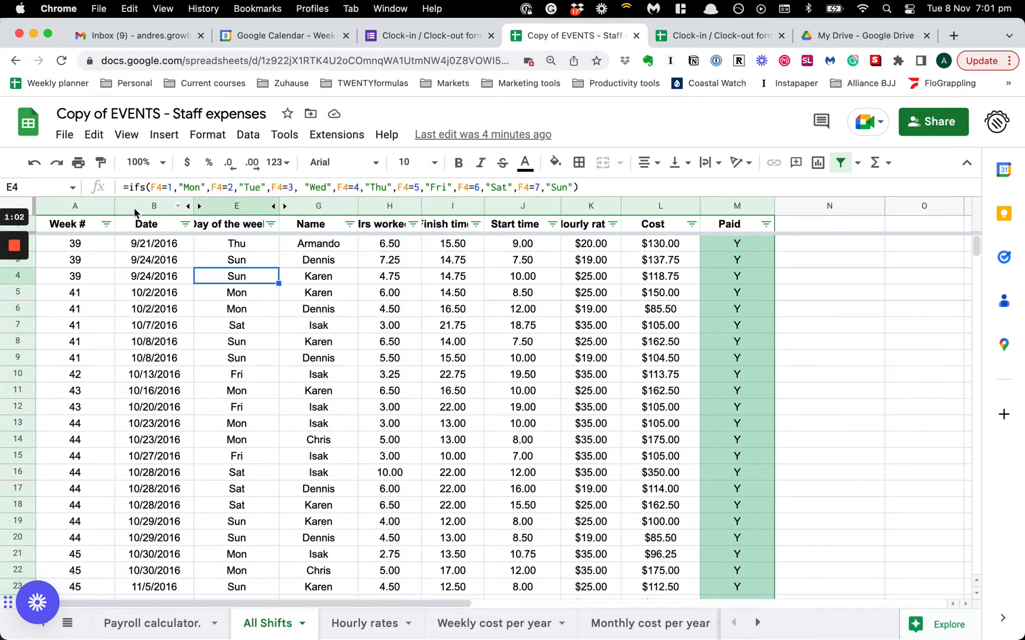
pyautogui.moveTo(95, 204); pyautogui.dragTo(263, 208)
pyautogui.click(204, 277)
pyautogui.click(169, 275)
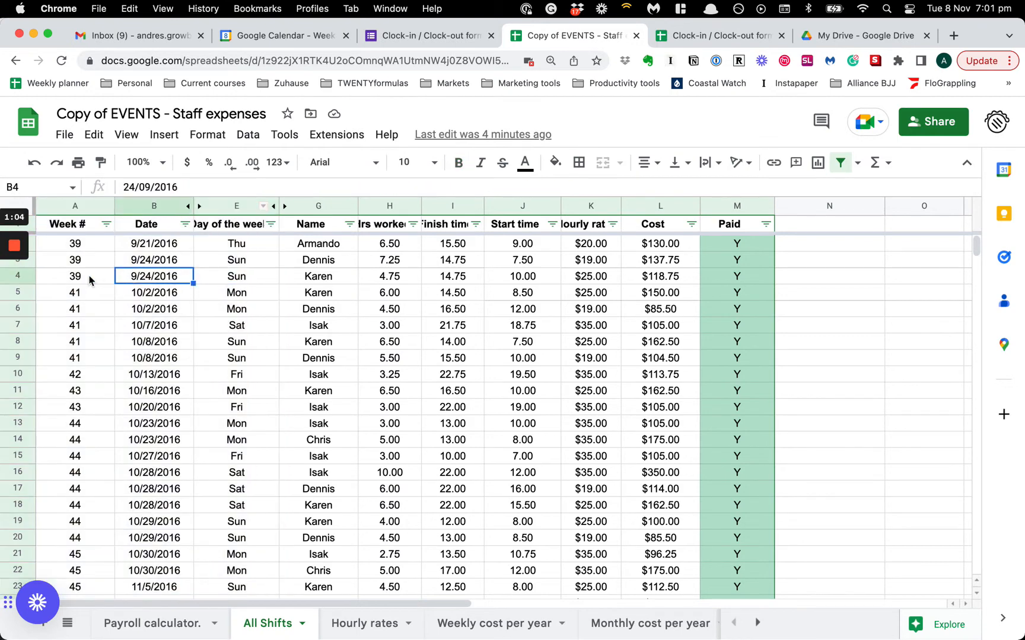
pyautogui.click(89, 277)
# Inspect the cost formula in L2, the hourly rate in row 3 and the Paid marks in M2:M6.
pyautogui.click(642, 248)
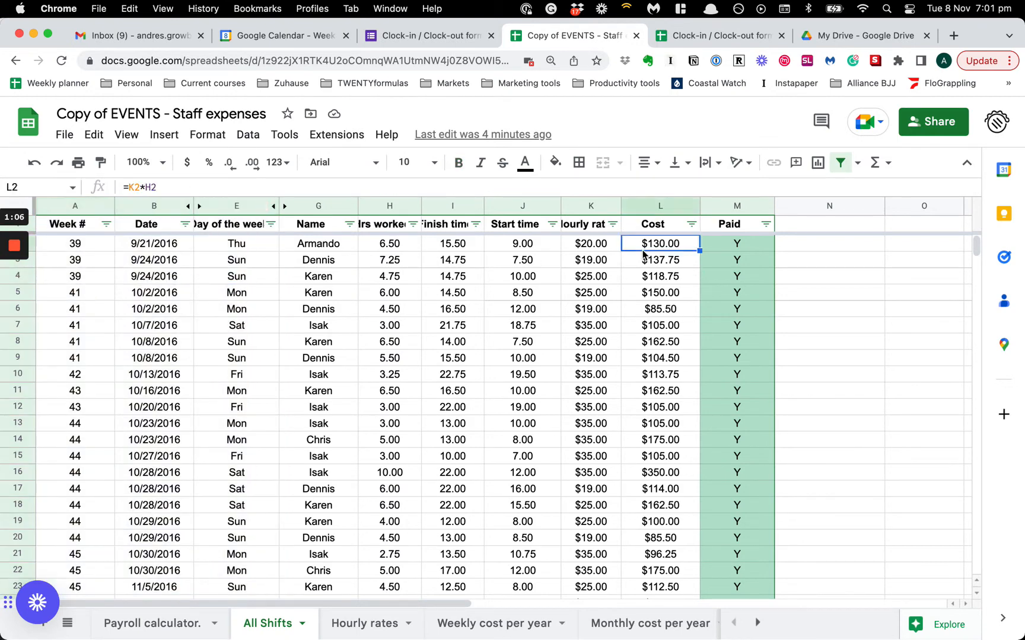
pyautogui.click(600, 259)
pyautogui.moveTo(738, 244); pyautogui.dragTo(748, 309)
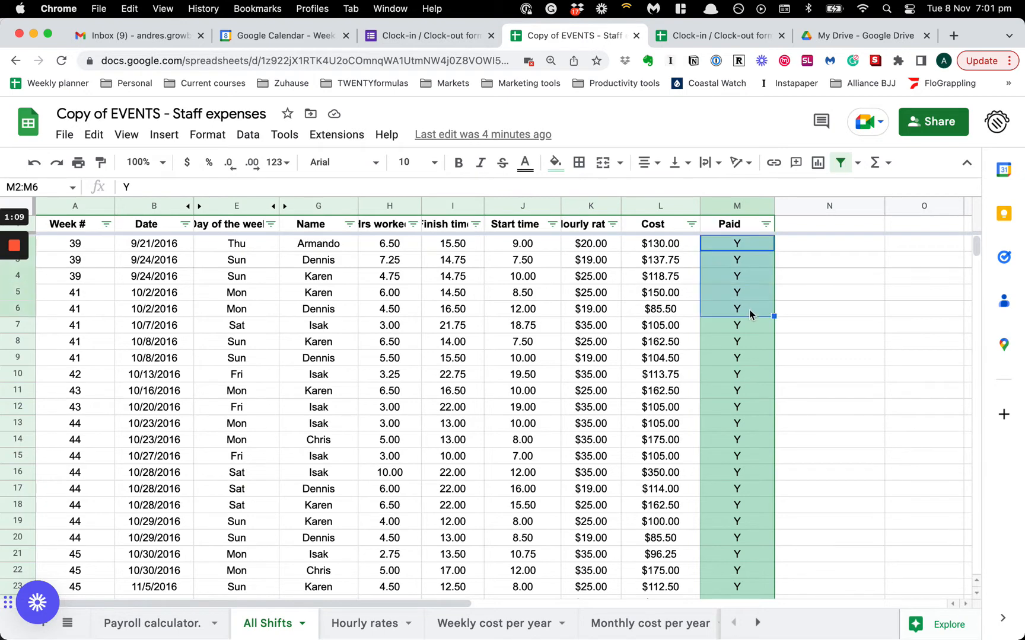
pyautogui.click(468, 293)
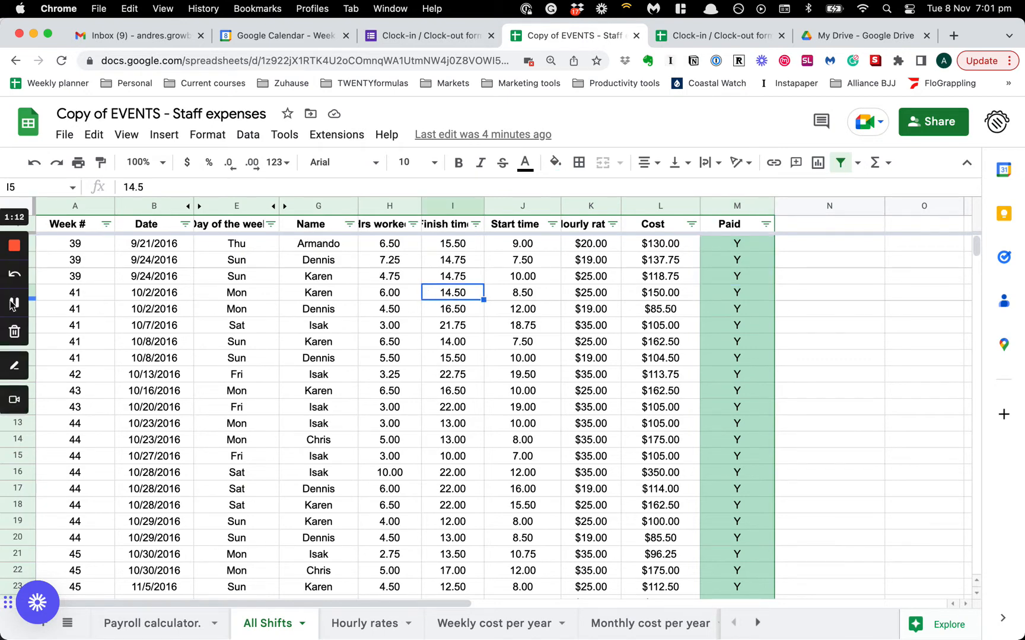
pyautogui.click(16, 302)
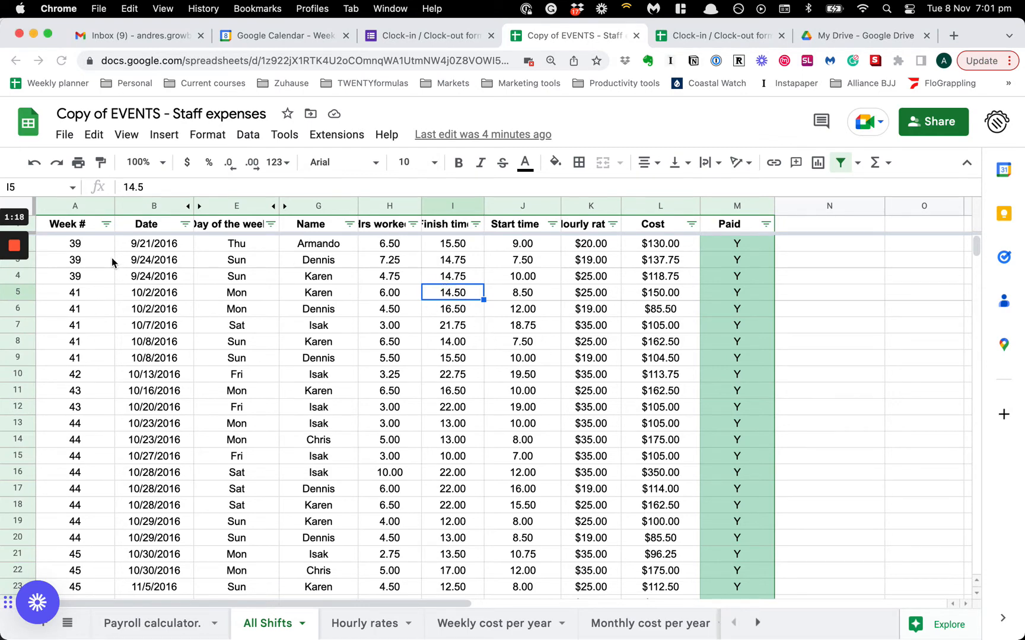
# Review the week number, date, day and name entries in A2:G6 and the hours worked formula in H4.
pyautogui.click(80, 254)
pyautogui.click(80, 252)
pyautogui.moveTo(80, 252); pyautogui.dragTo(338, 311)
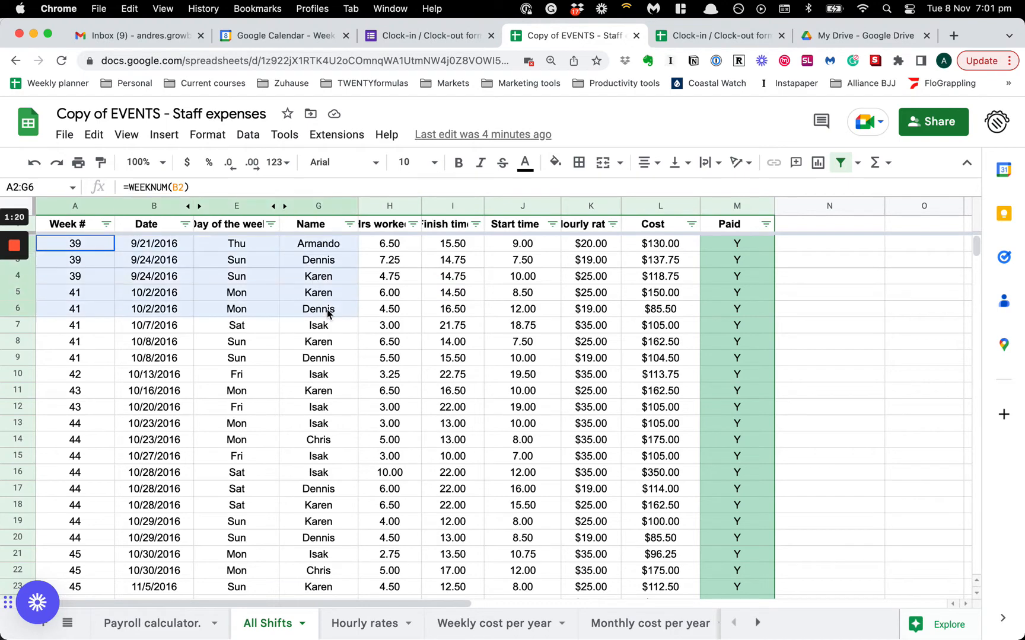
pyautogui.click(391, 279)
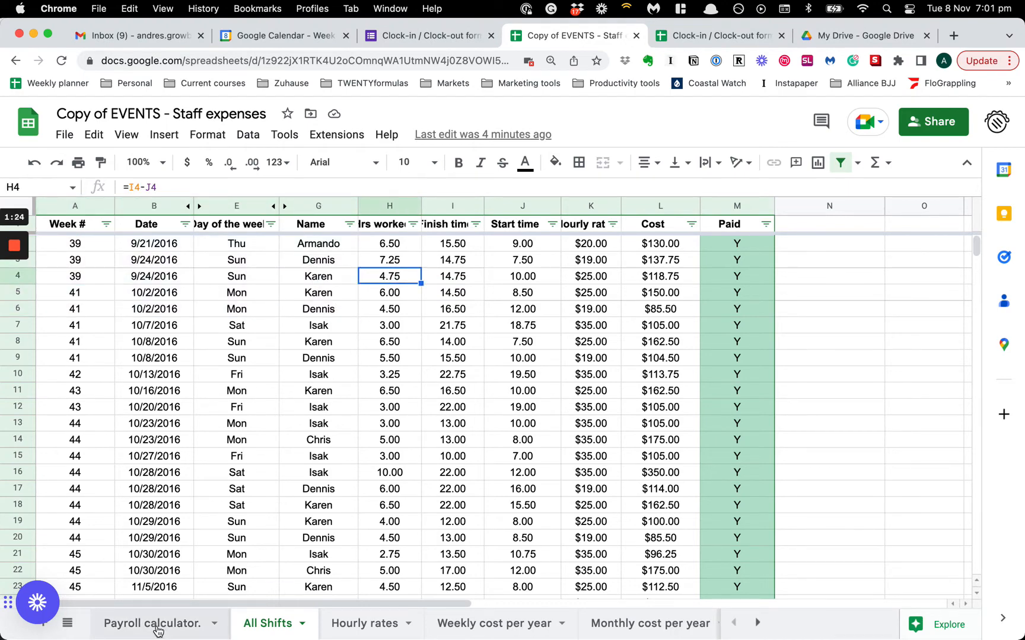
# Open the Payroll calculator sheet and inspect its year and week number input cells.
pyautogui.click(158, 631)
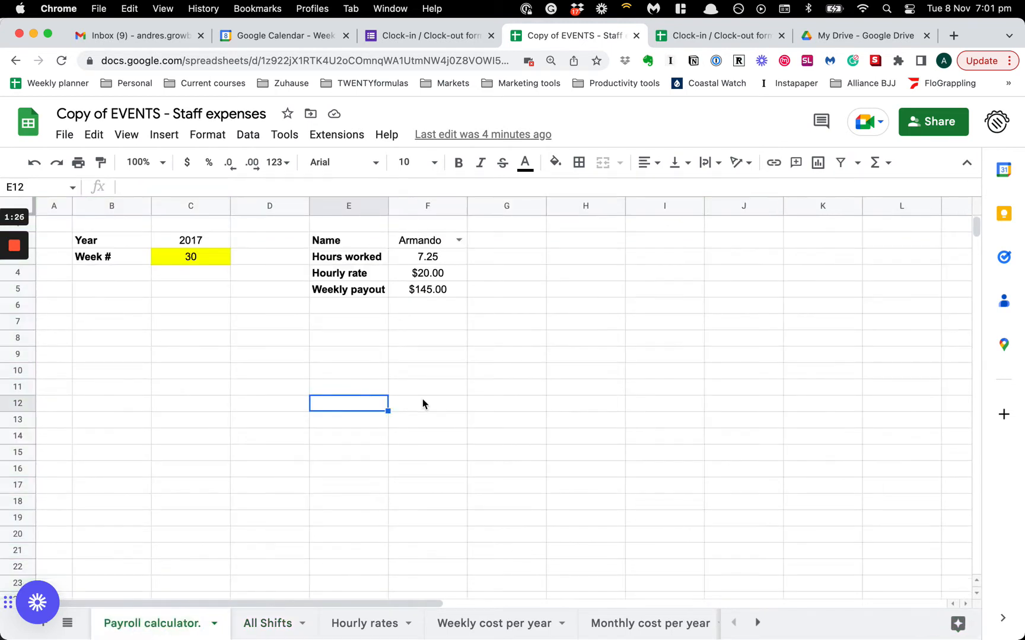
pyautogui.click(454, 342)
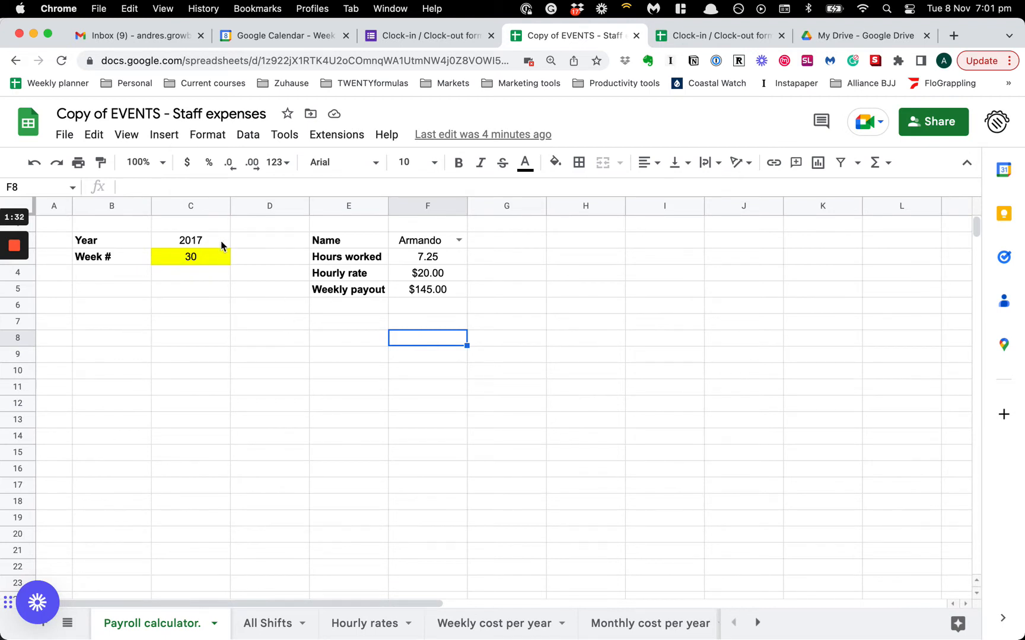
pyautogui.click(217, 293)
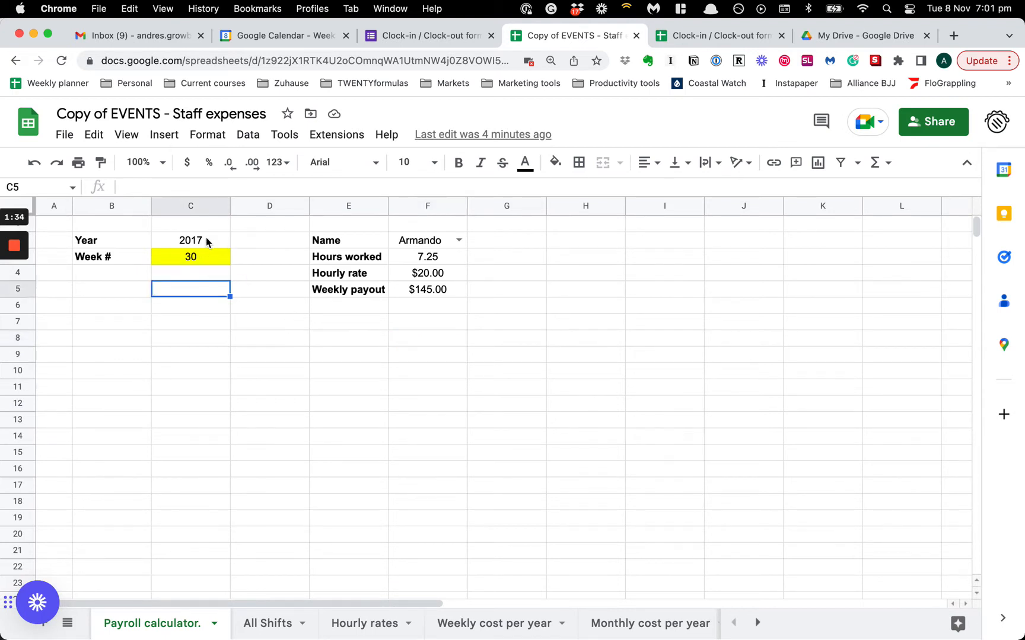
pyautogui.click(206, 241)
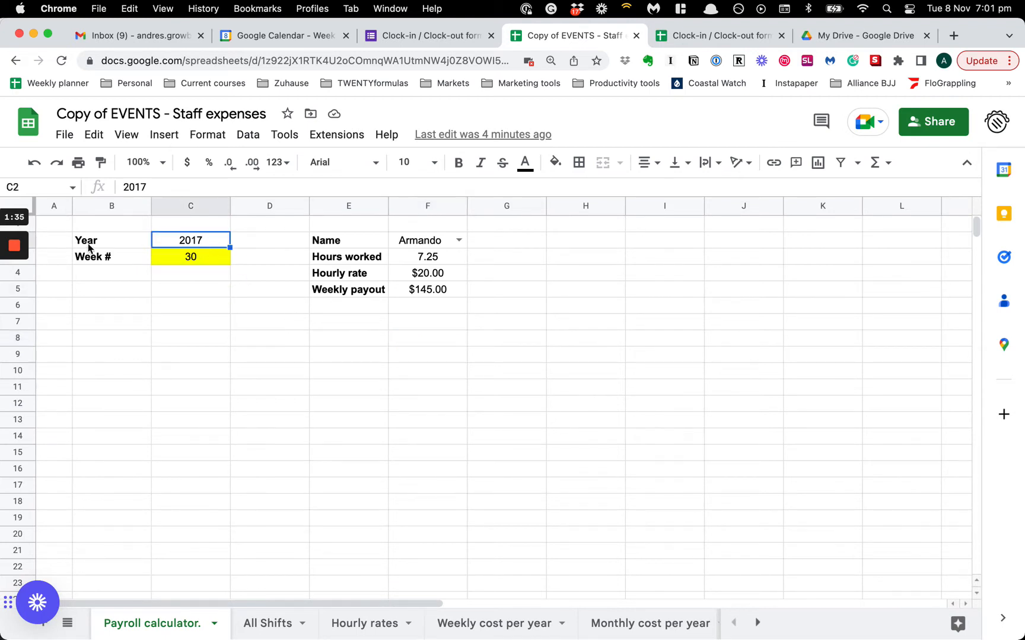
pyautogui.click(205, 260)
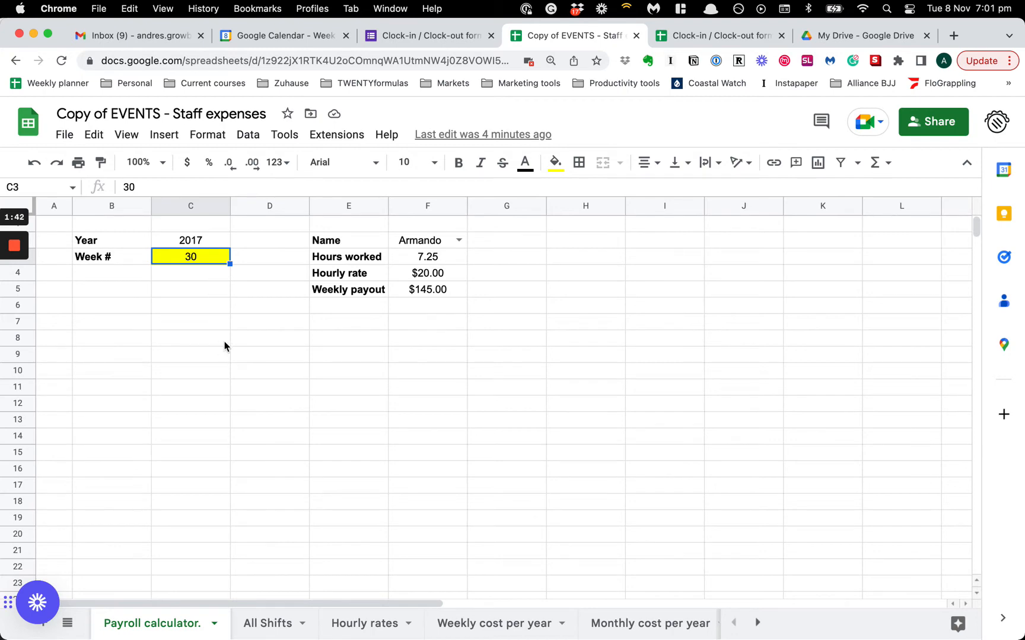
# Check the first shift's week number formula and the date it refers to on the All Shifts sheet.
pyautogui.click(267, 623)
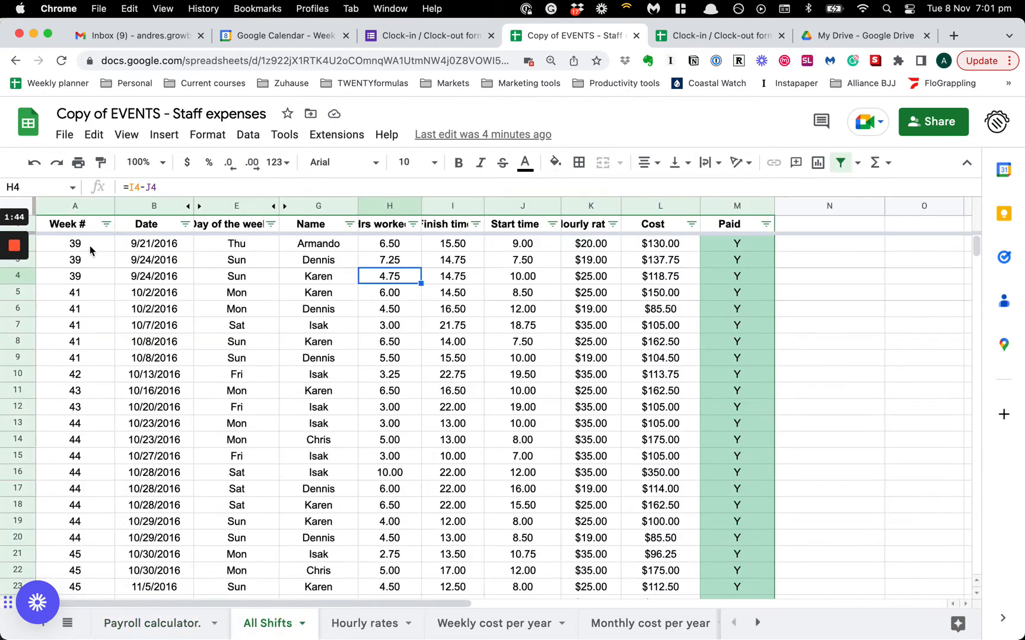
pyautogui.click(90, 247)
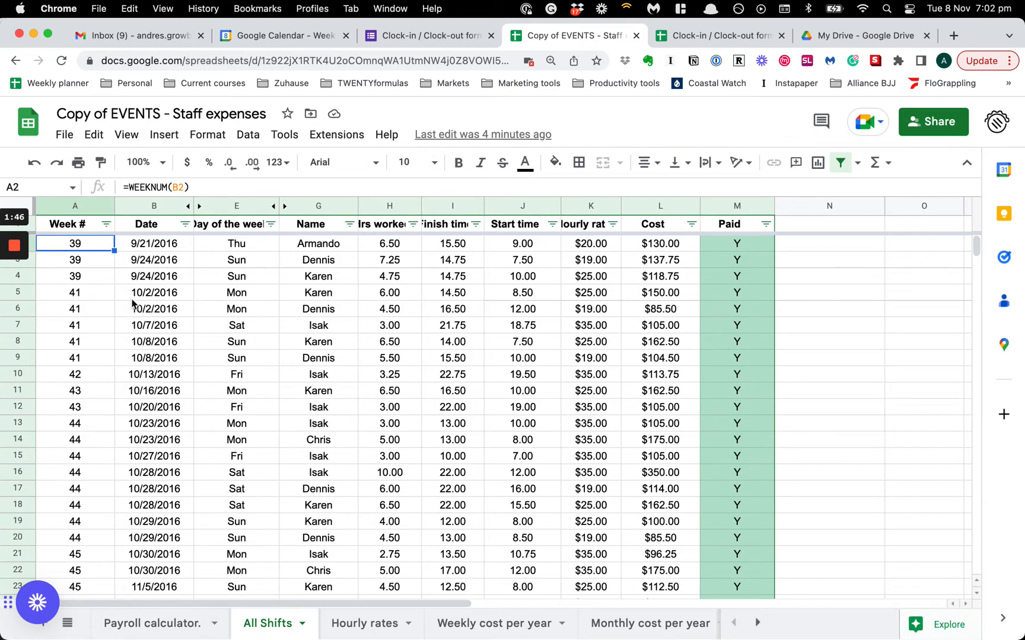
pyautogui.click(152, 245)
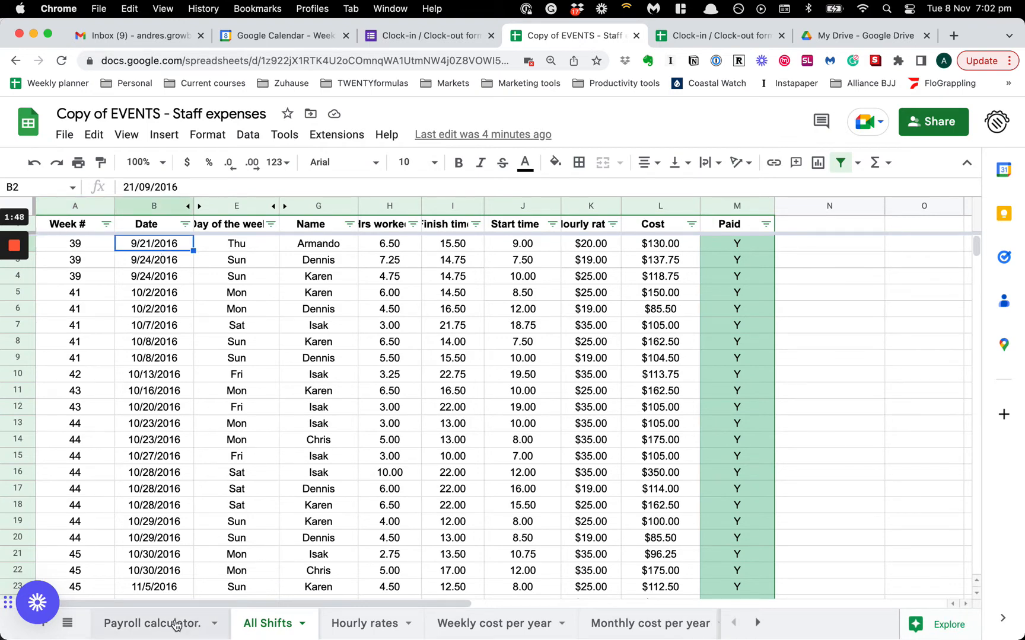
# Return to the Payroll calculator sheet and browse the staff choices for the Name cell without changing the selection.
pyautogui.click(155, 624)
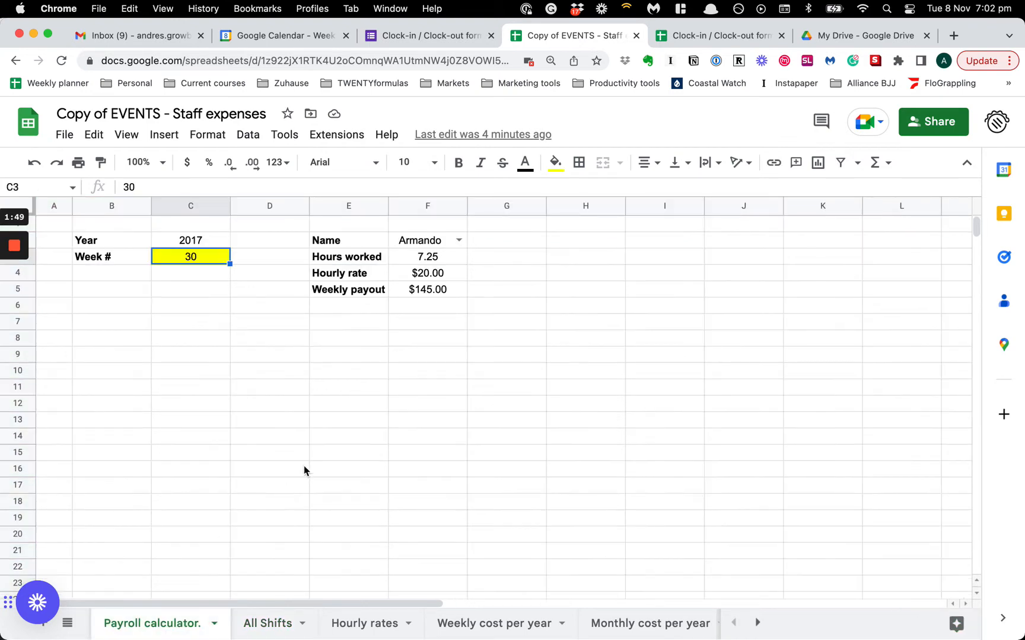
pyautogui.click(433, 241)
pyautogui.click(459, 239)
pyautogui.scroll(-10, 452, 426)
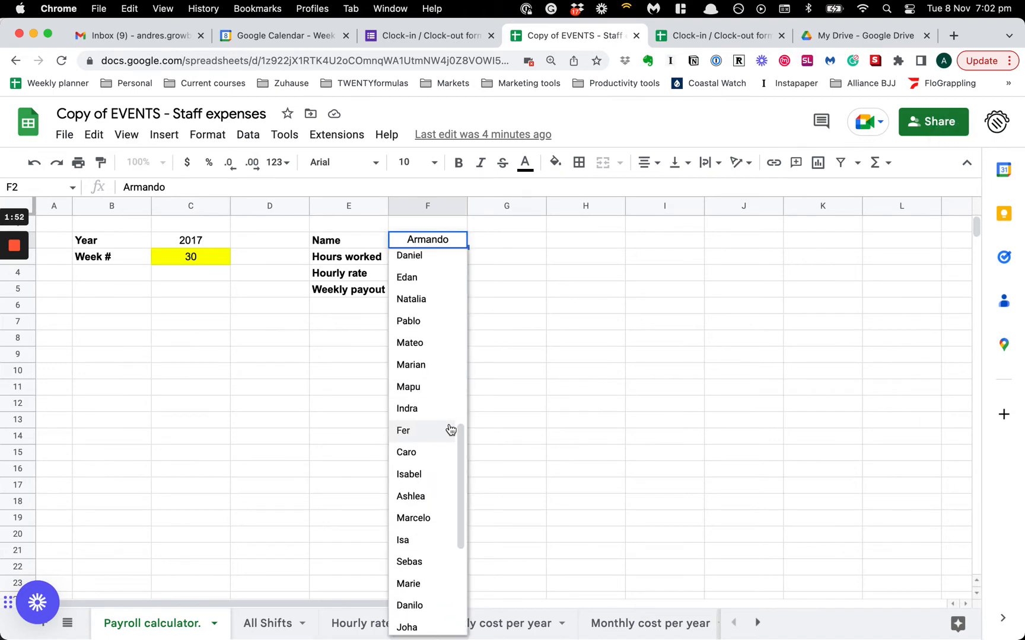
pyautogui.scroll(12, 447, 427)
pyautogui.click(553, 261)
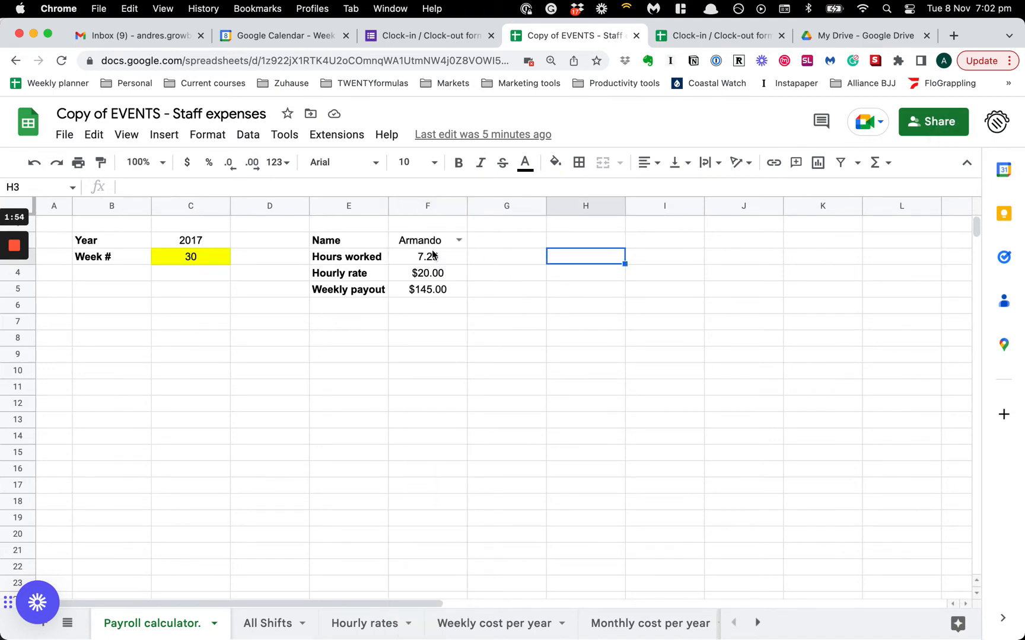
# Open the Hourly rates sheet and look through the staff names and their rates.
pyautogui.click(367, 623)
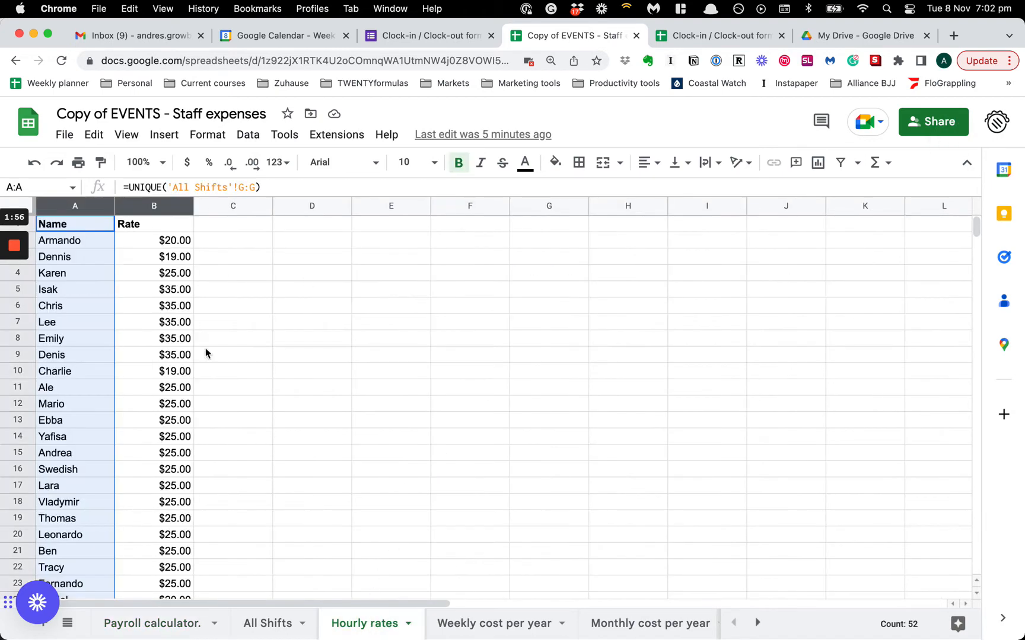
pyautogui.click(245, 286)
pyautogui.scroll(-3, 130, 324)
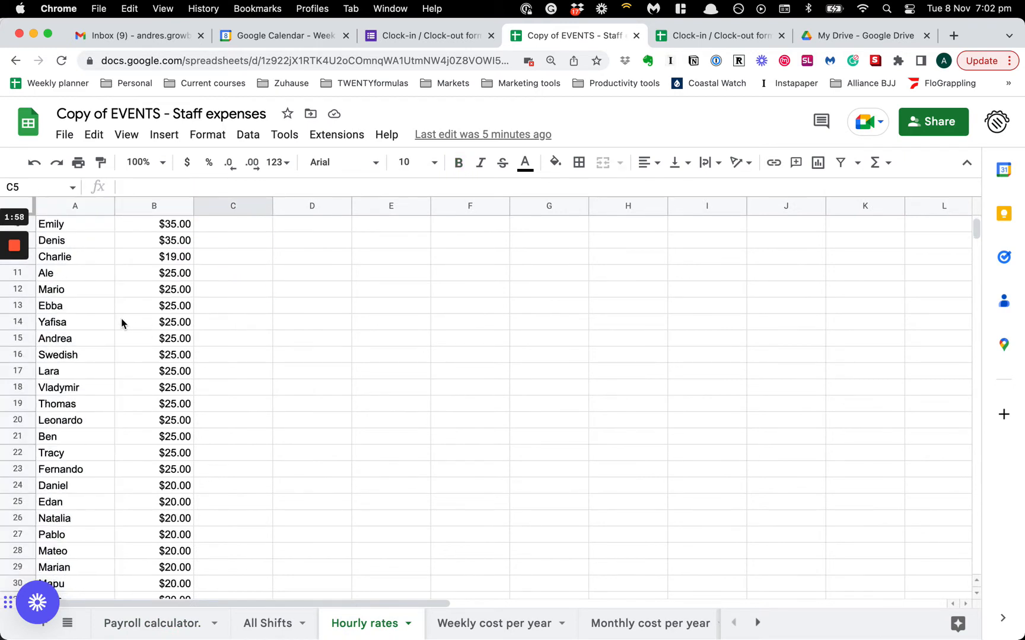
# Review the start of the hourly rates list, passing through the All Shifts sheet back to the Payroll calculator sheet.
pyautogui.scroll(3, 124, 321)
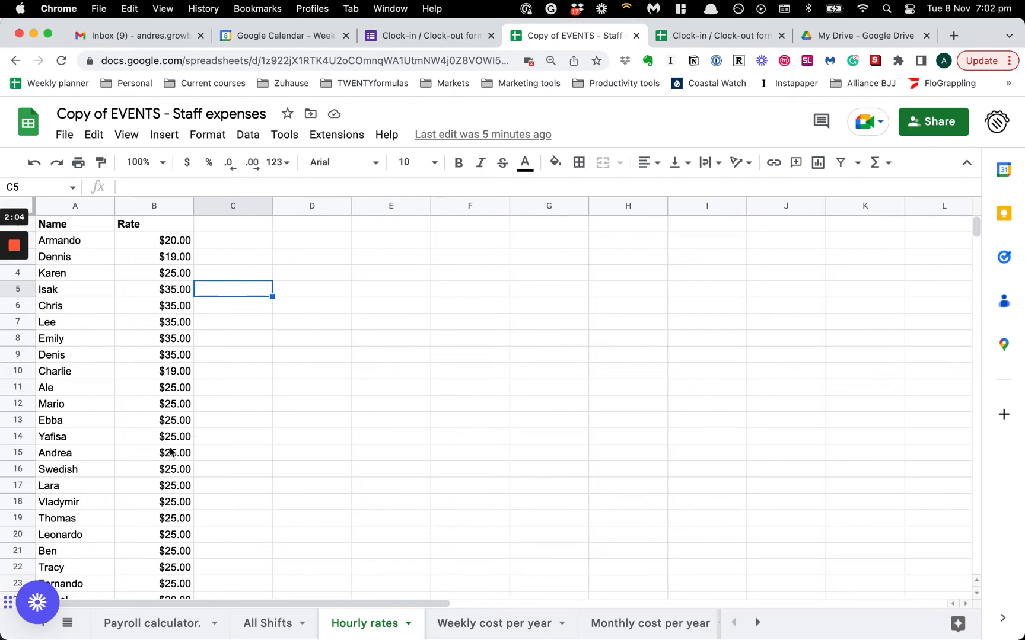
pyautogui.click(273, 623)
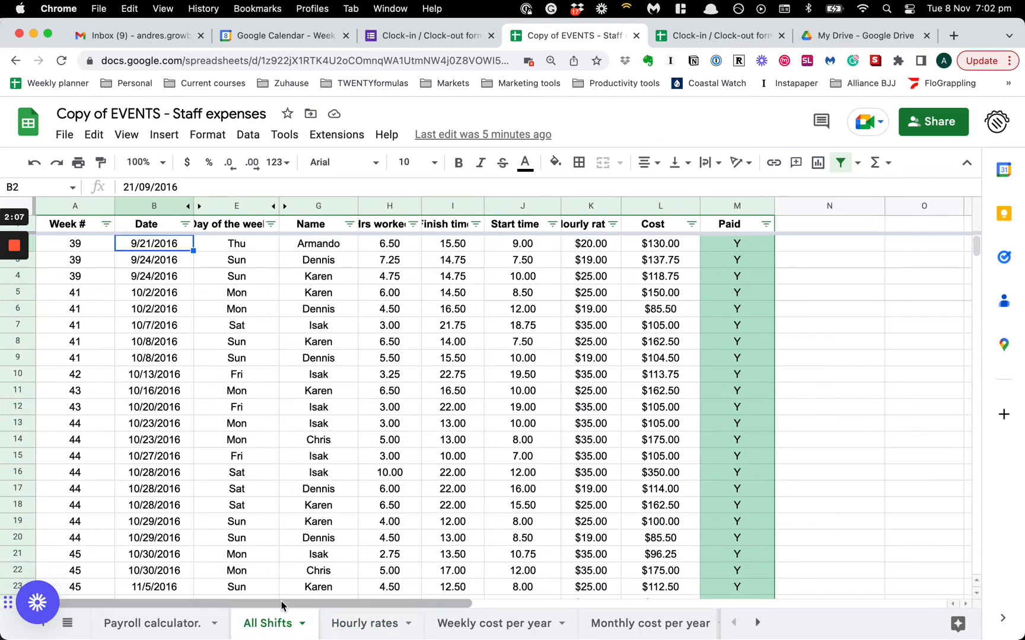
pyautogui.click(145, 624)
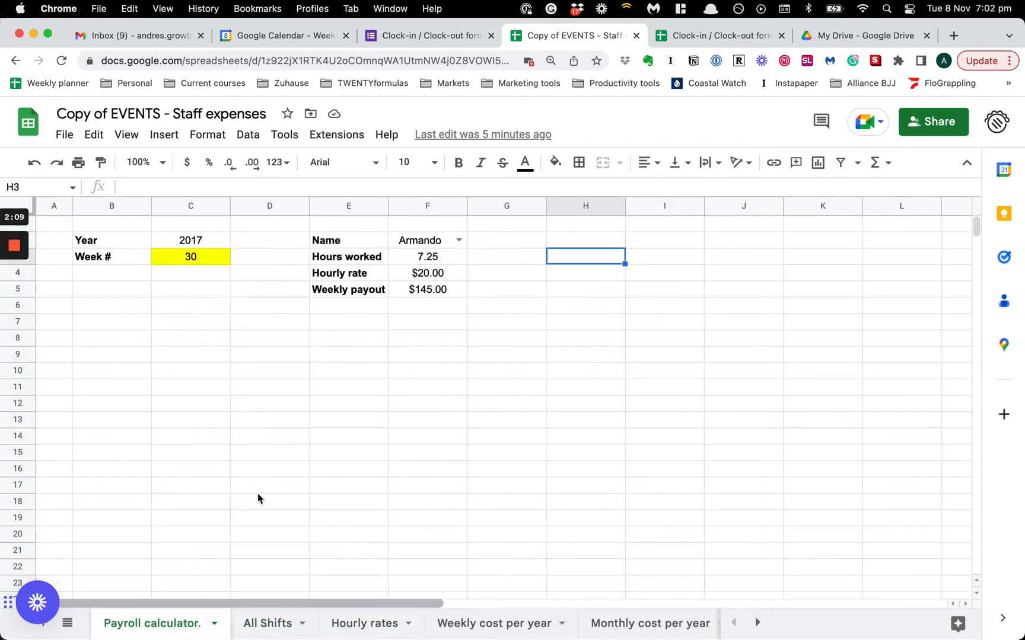
# Inspect the formulas behind the hours worked, hourly rate and weekly payout cells.
pyautogui.click(431, 276)
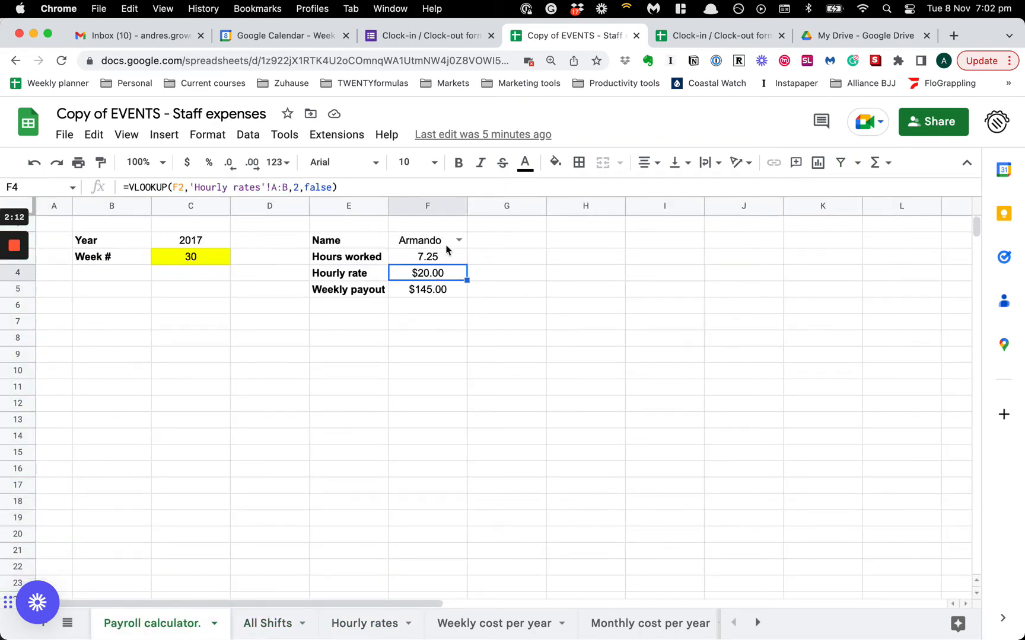
pyautogui.click(433, 261)
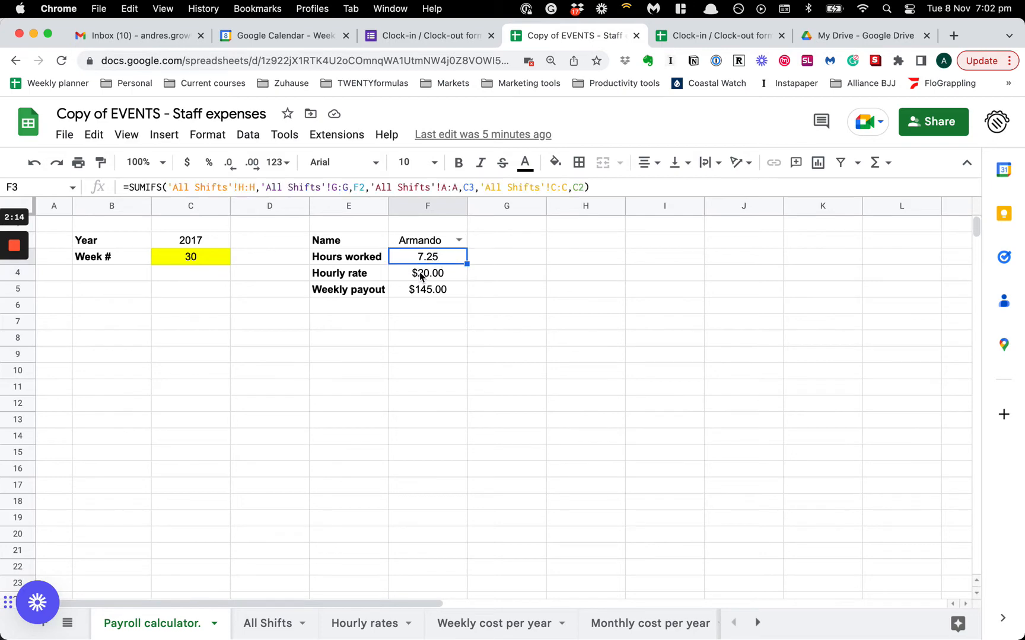
pyautogui.click(421, 275)
pyautogui.click(423, 290)
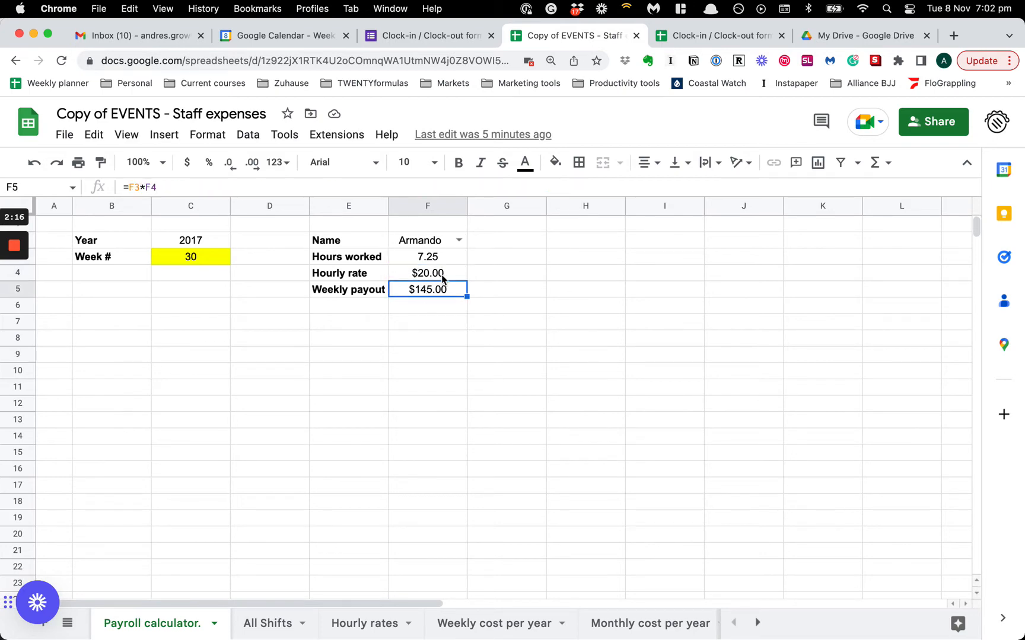
pyautogui.click(434, 262)
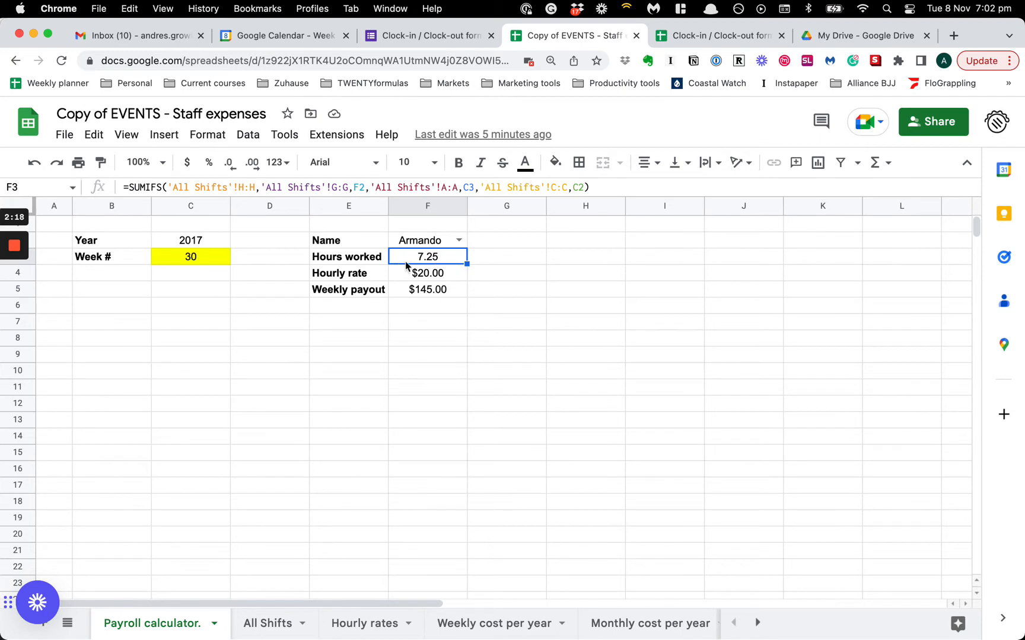
# Check the week number and year inputs against the hourly rate lookup and the weekly payout formula.
pyautogui.click(181, 261)
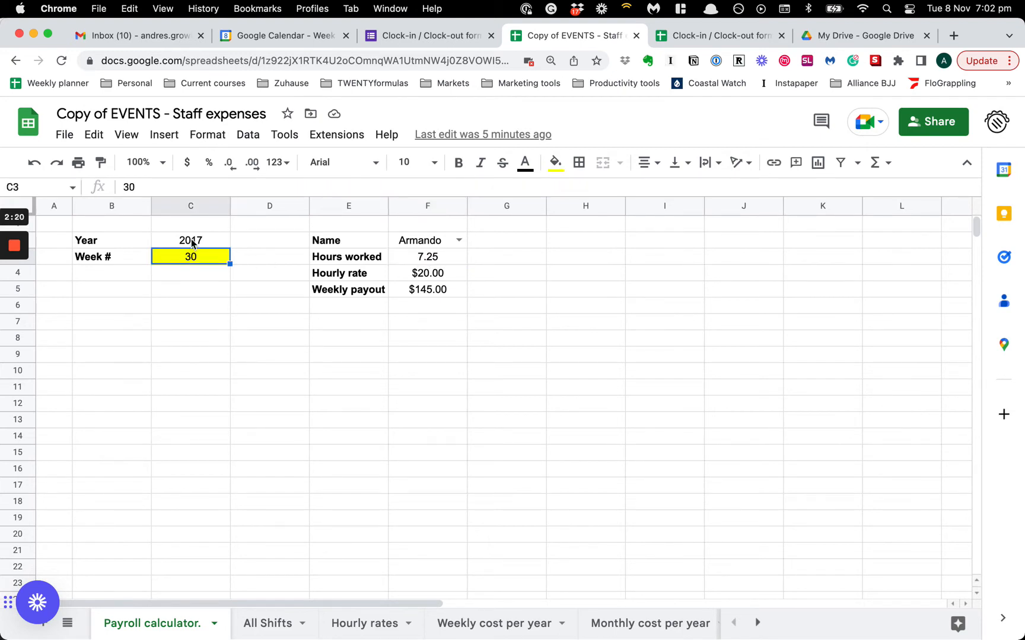
pyautogui.click(193, 241)
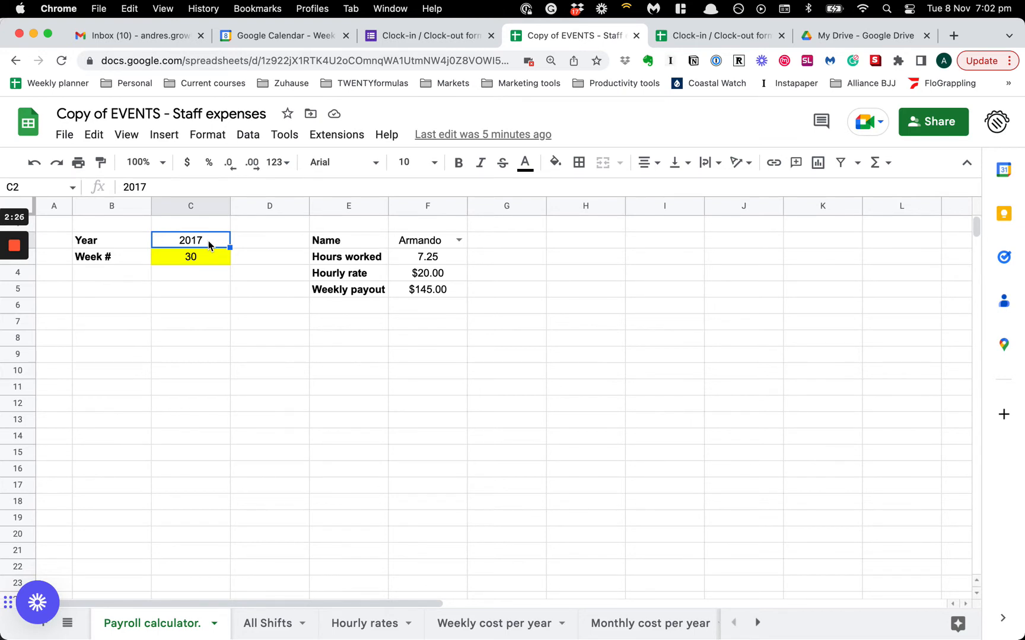
pyautogui.click(424, 279)
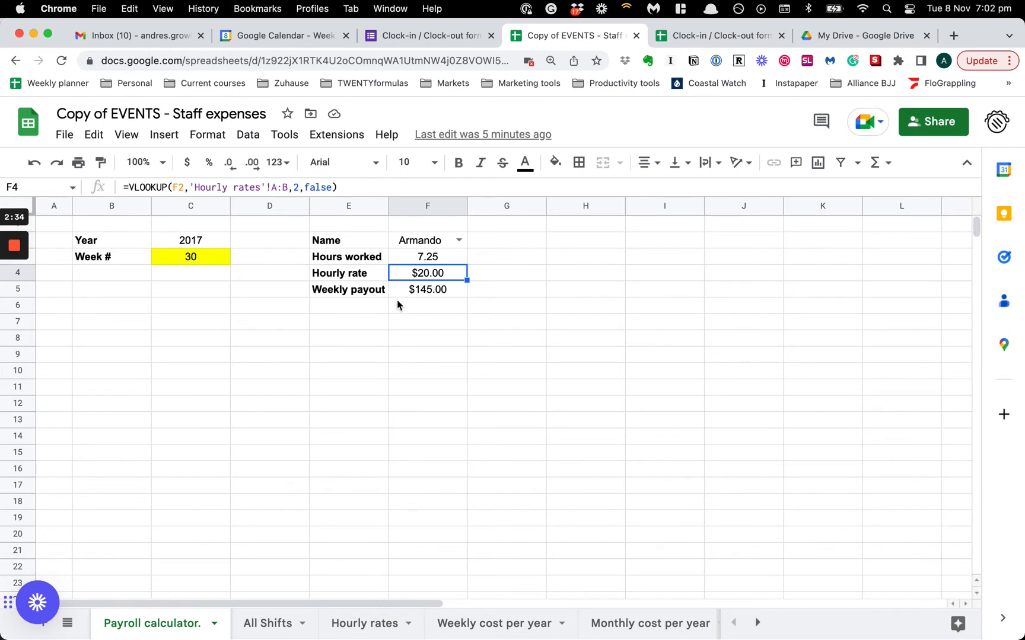
pyautogui.click(448, 287)
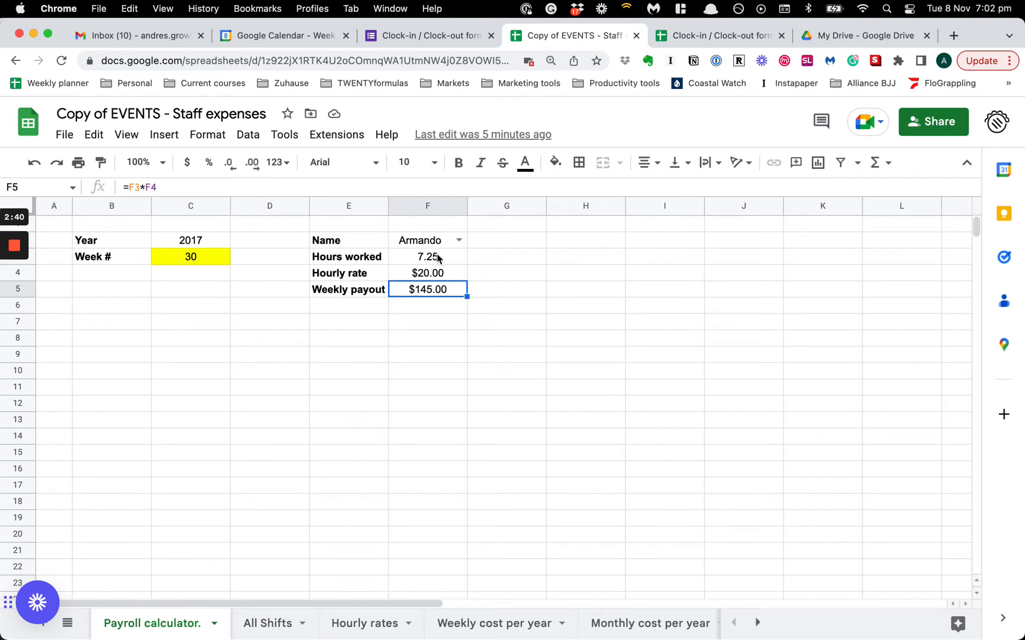
# Choose the second staff member on the Hourly rates list in the Name cell and check the week number input.
pyautogui.click(459, 240)
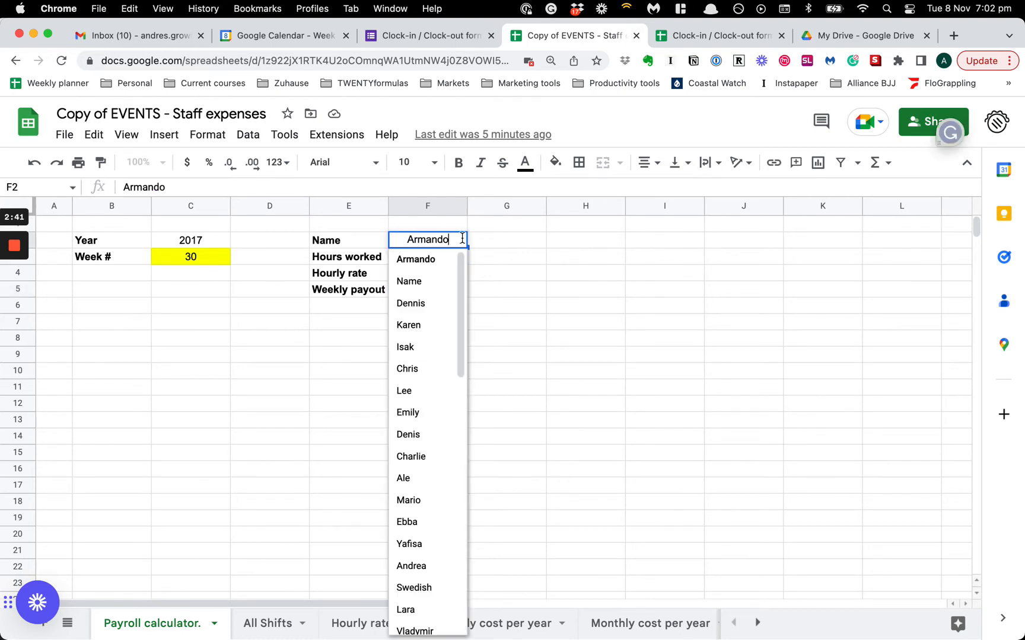
pyautogui.click(565, 276)
pyautogui.click(460, 241)
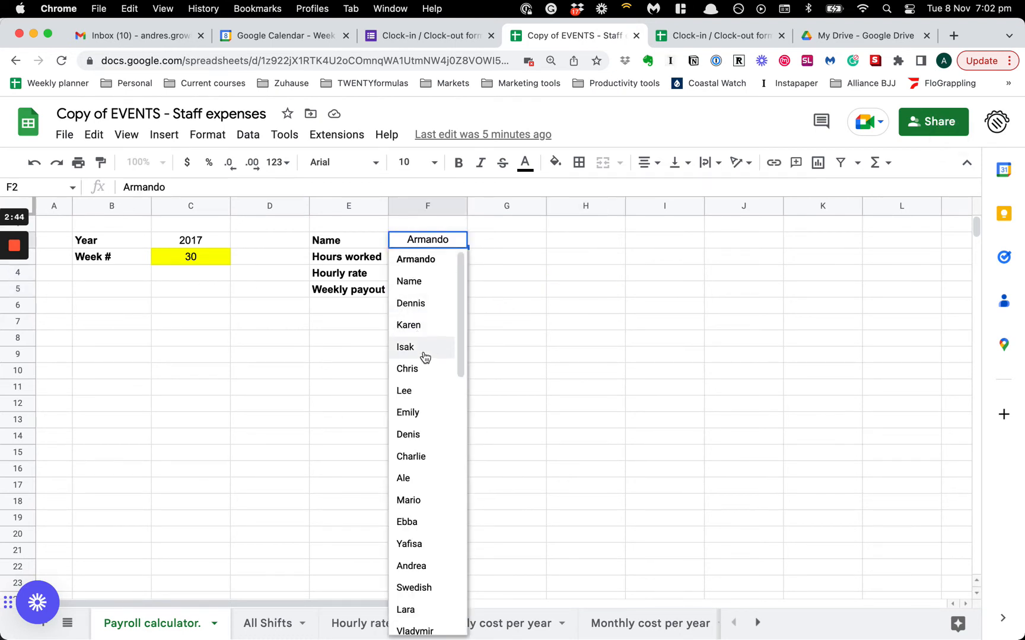
pyautogui.click(421, 304)
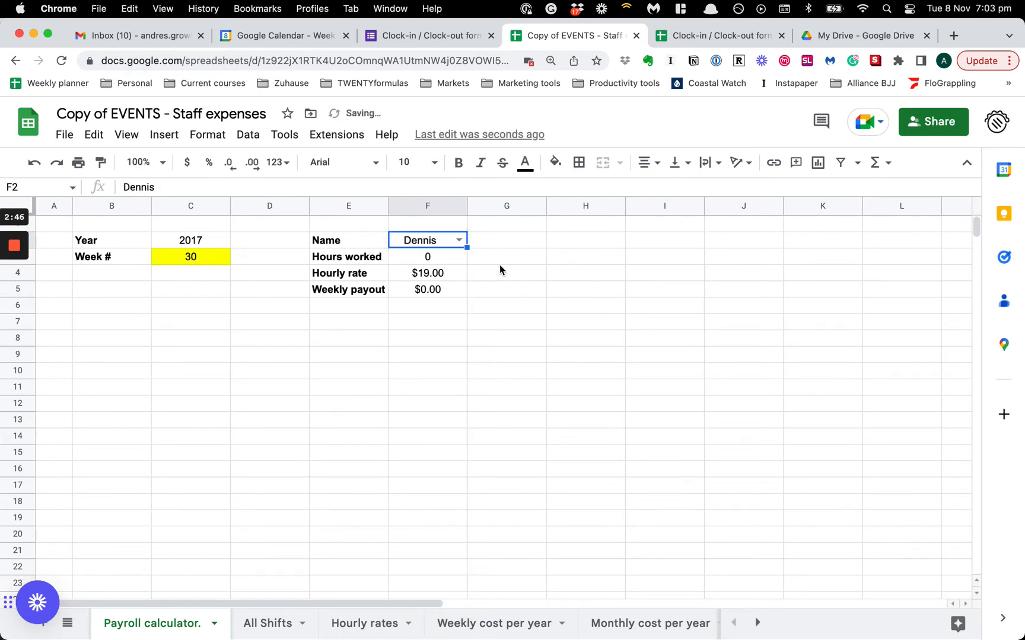
pyautogui.click(215, 255)
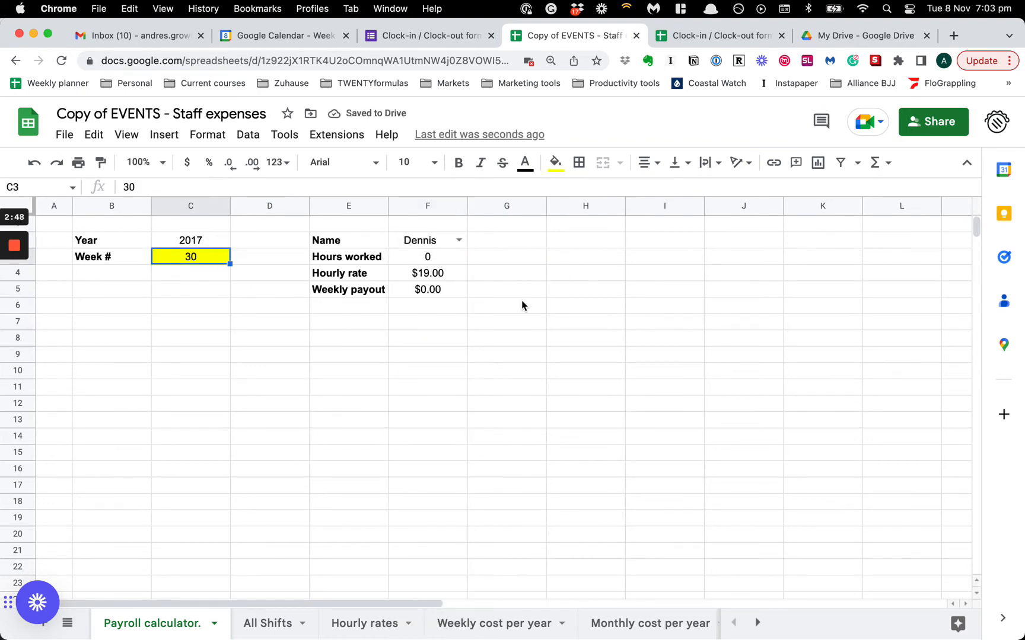
# Try the ninth, third and fourth staff members from the Hourly rates list in the Name cell, one after another.
pyautogui.click(459, 240)
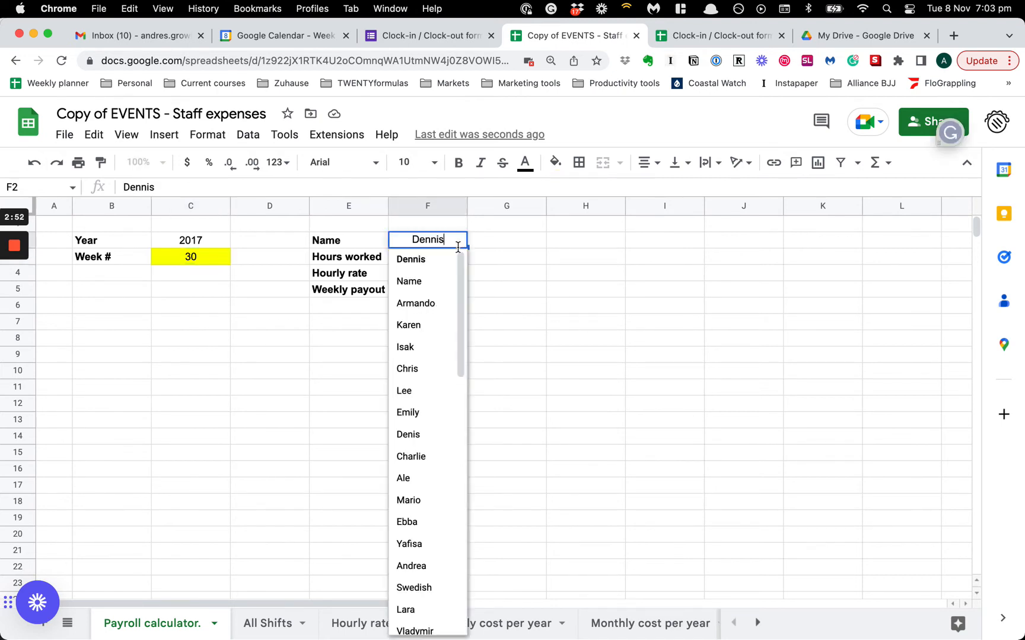
pyautogui.click(428, 456)
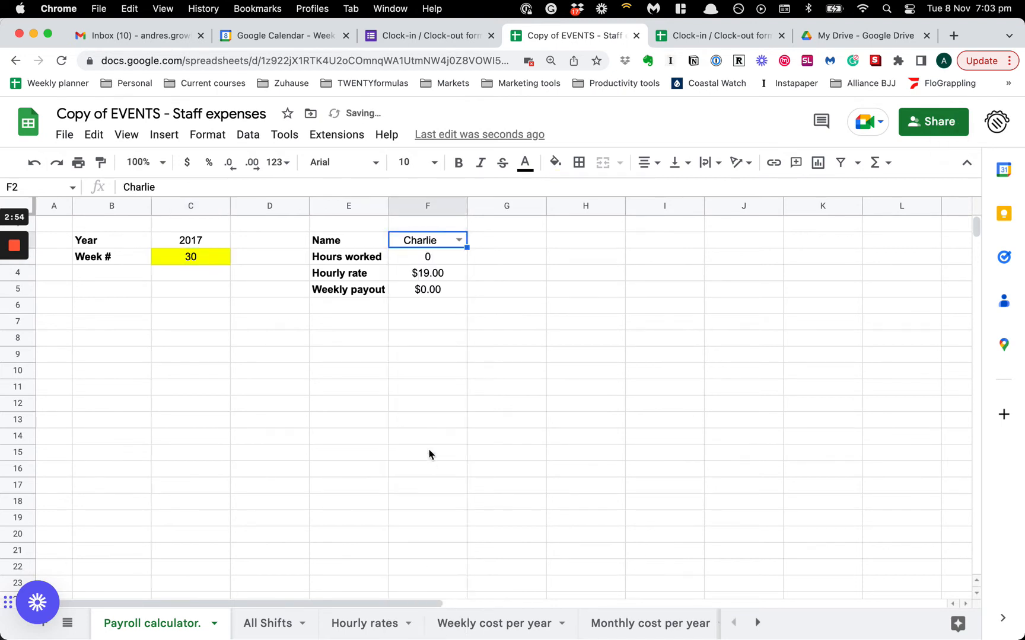
pyautogui.click(457, 242)
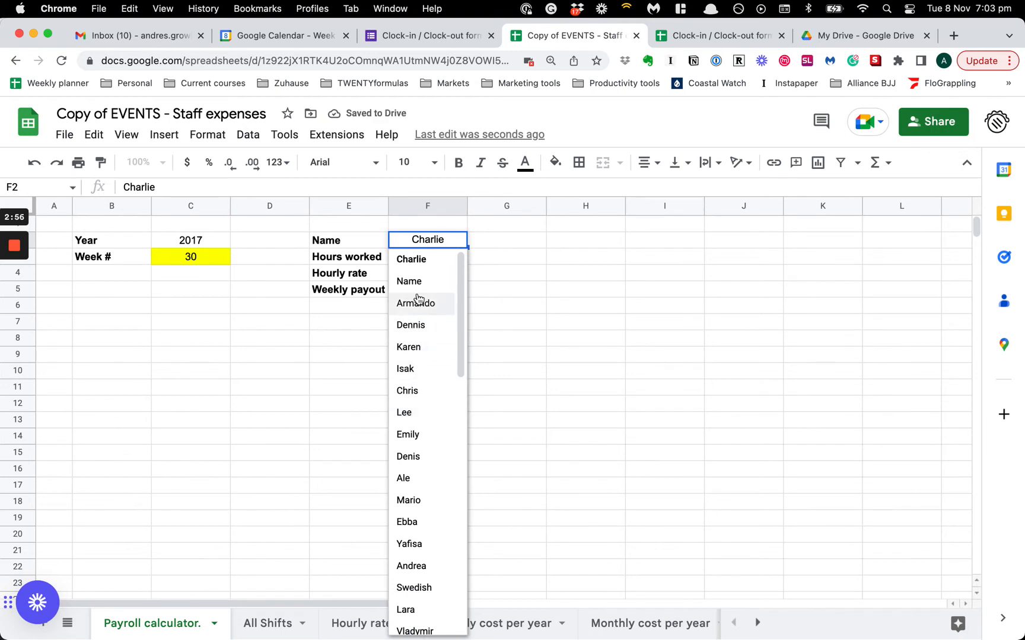
pyautogui.click(420, 348)
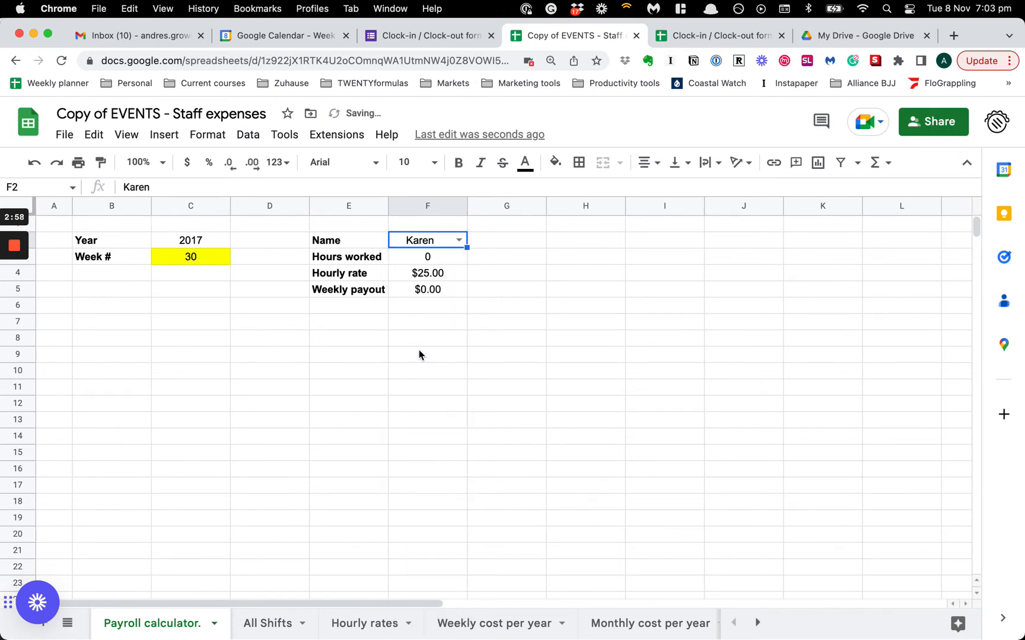
pyautogui.click(459, 240)
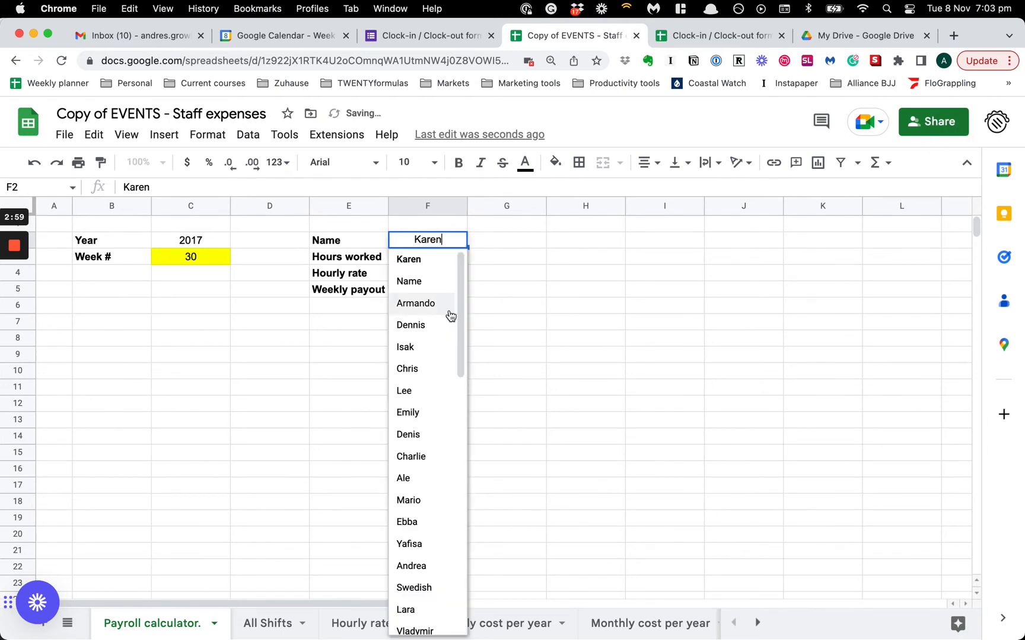
pyautogui.click(419, 348)
# Try week numbers 3 and 4 in the calculator, and clear the stray 5 entered in cell C4.
pyautogui.click(207, 264)
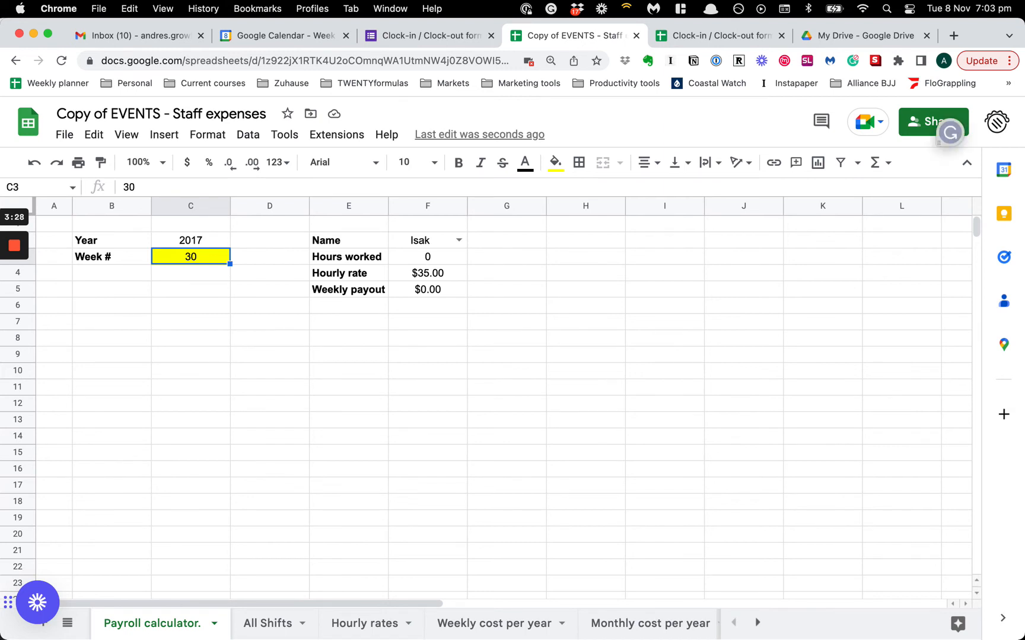
pyautogui.write('3')
pyautogui.press('Return')
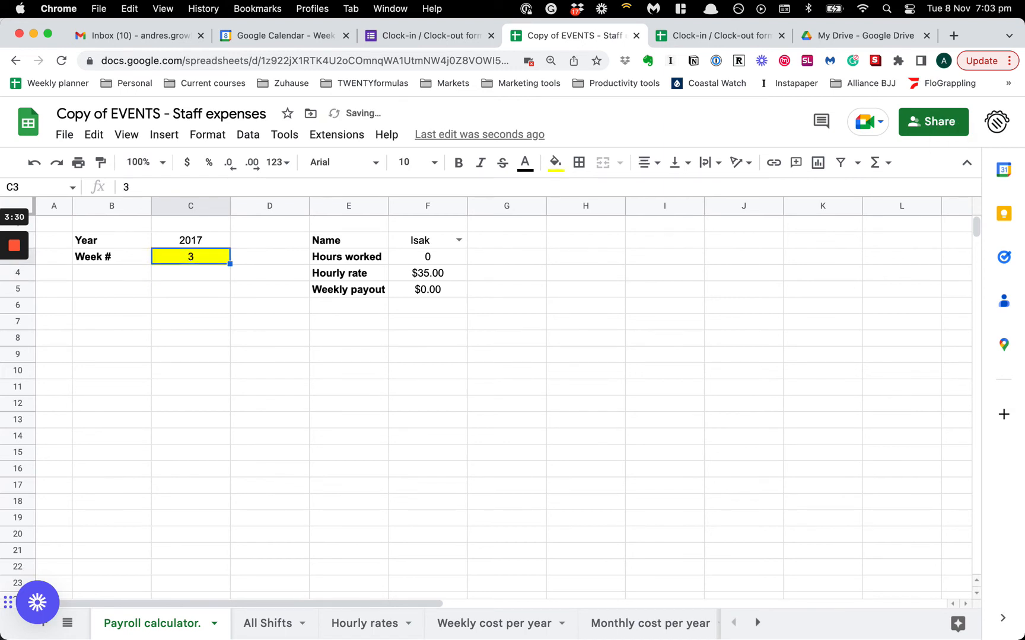
pyautogui.write('4')
pyautogui.press('Return')
pyautogui.write('5')
pyautogui.press('Return')
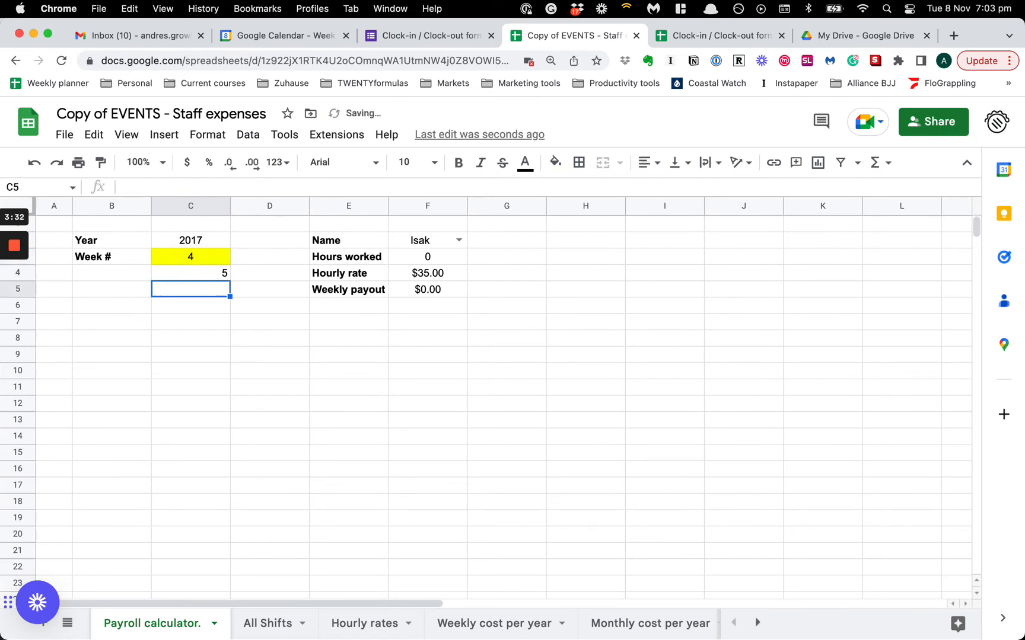
pyautogui.press('Up')
pyautogui.press('Delete')
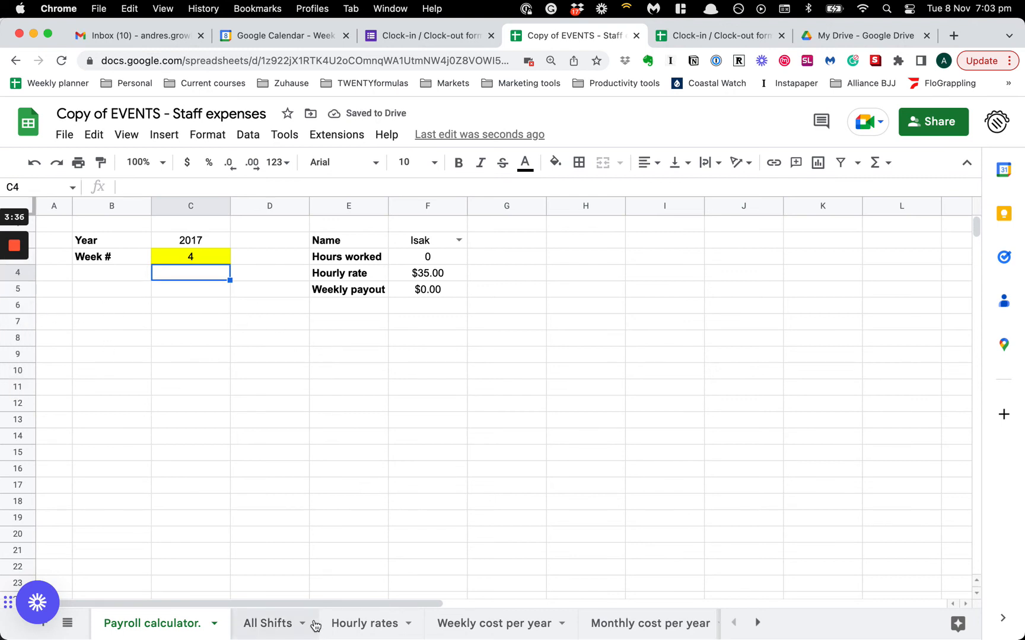
# Look over the Hourly rates sheet and check the week number of the row 6 shift on the All Shifts sheet.
pyautogui.click(364, 623)
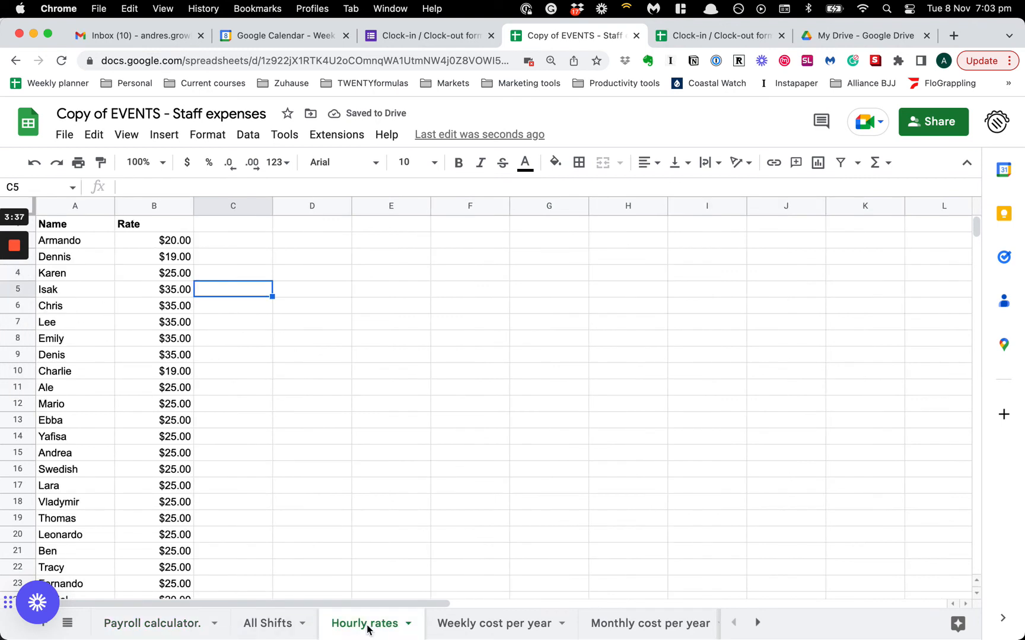
pyautogui.click(268, 623)
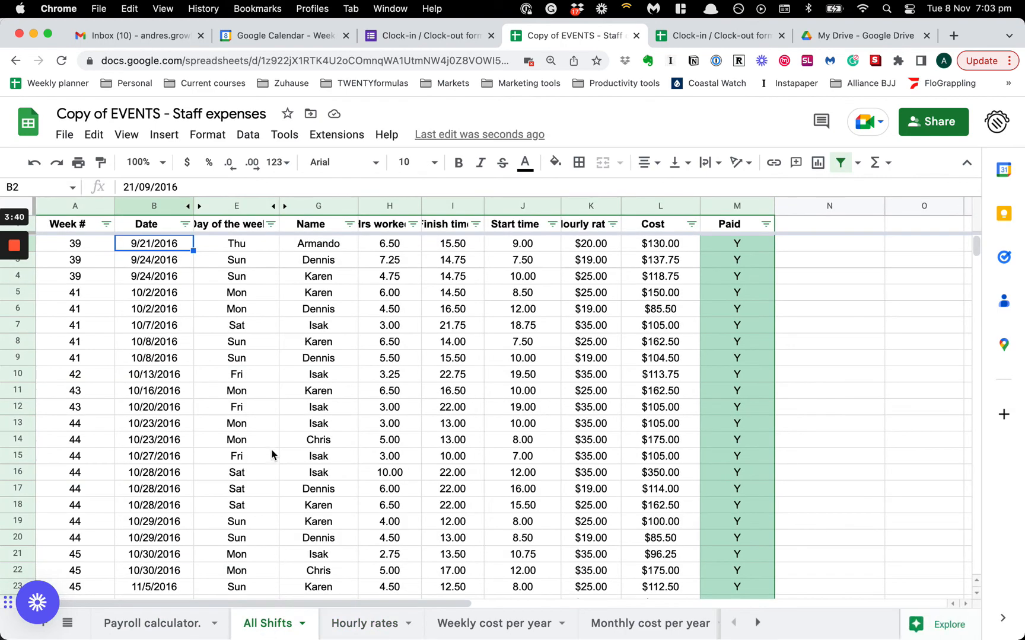
pyautogui.click(87, 315)
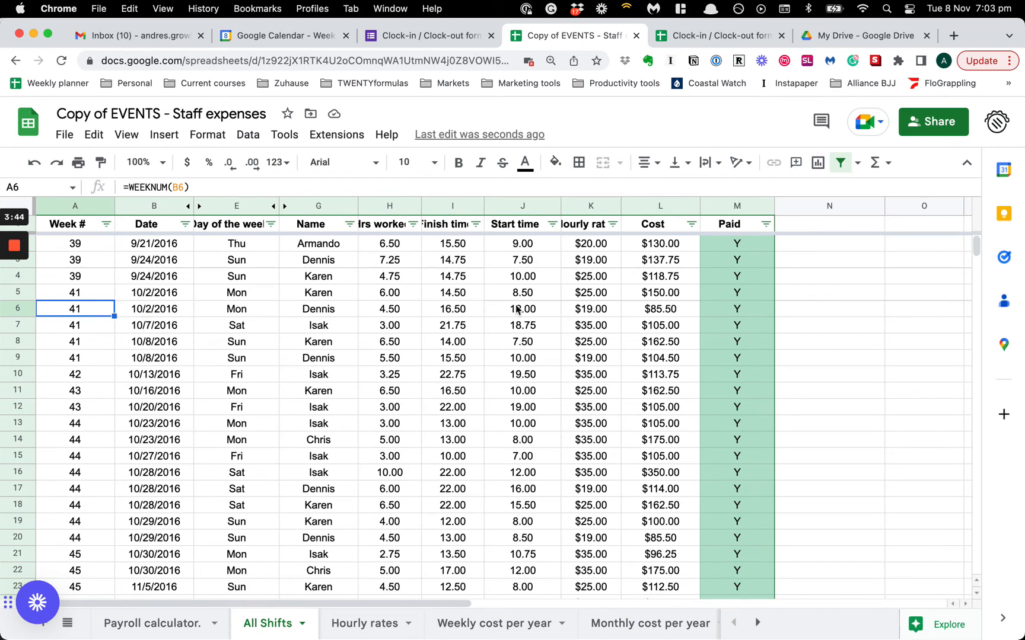
# Set the Payroll calculator's week number to 41 and choose the second staff member on the Hourly rates list as the Name.
pyautogui.click(175, 632)
pyautogui.click(206, 257)
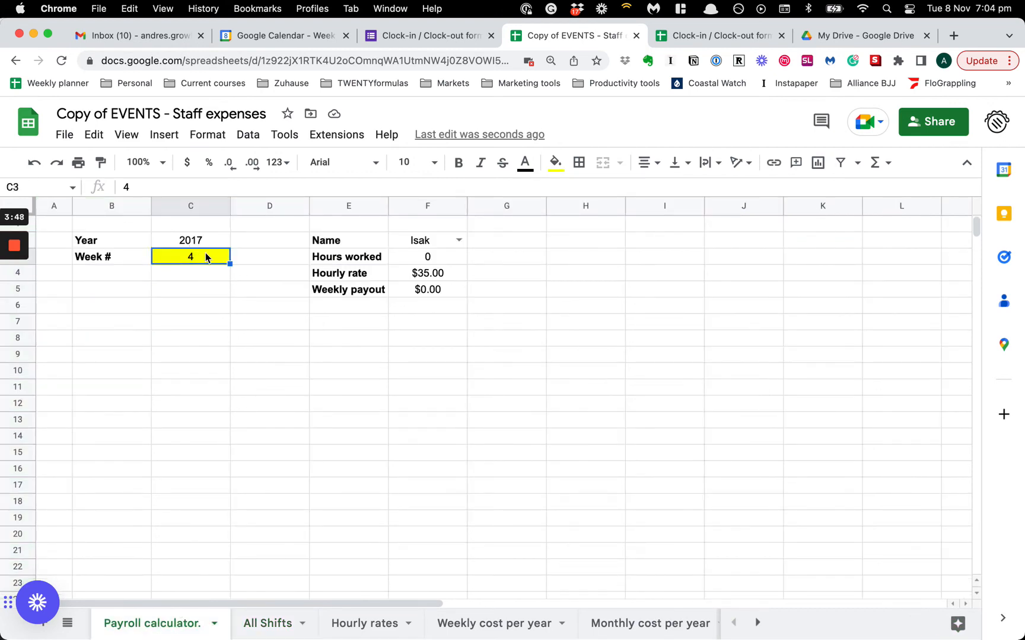
pyautogui.write('41')
pyautogui.press('Return')
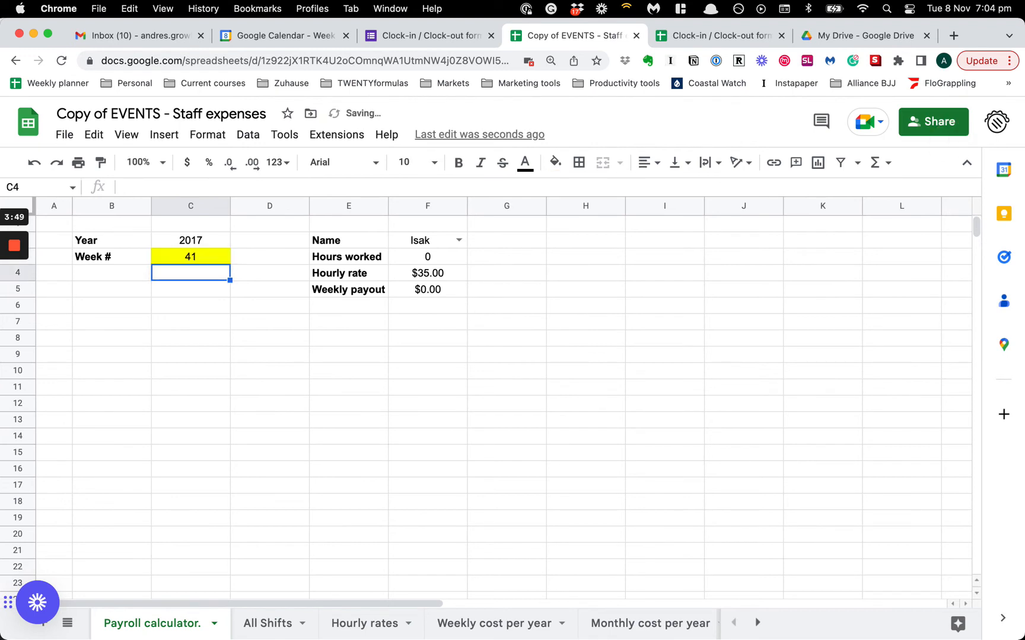
pyautogui.click(461, 241)
pyautogui.click(418, 329)
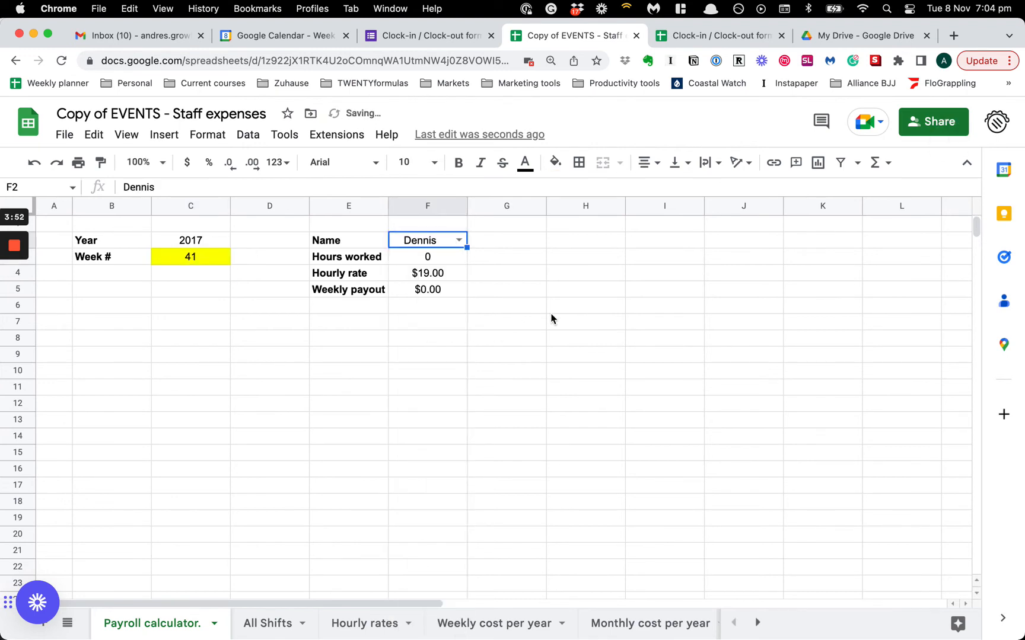
# Set the calculator's year to 2016 and change the Name to the first staff member on the Hourly rates list.
pyautogui.moveTo(13, 304)
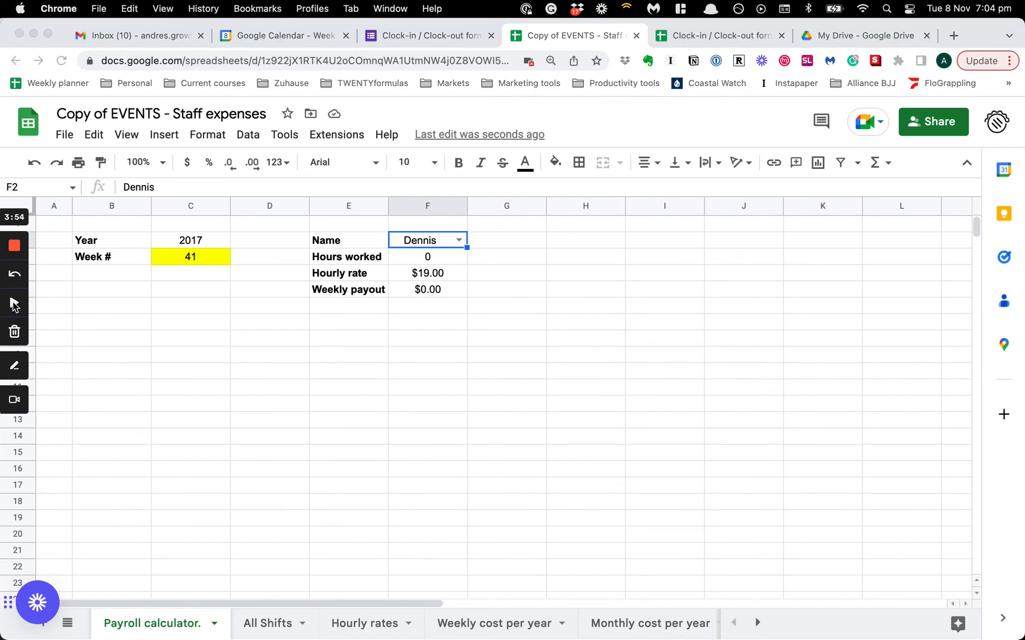
pyautogui.click(207, 239)
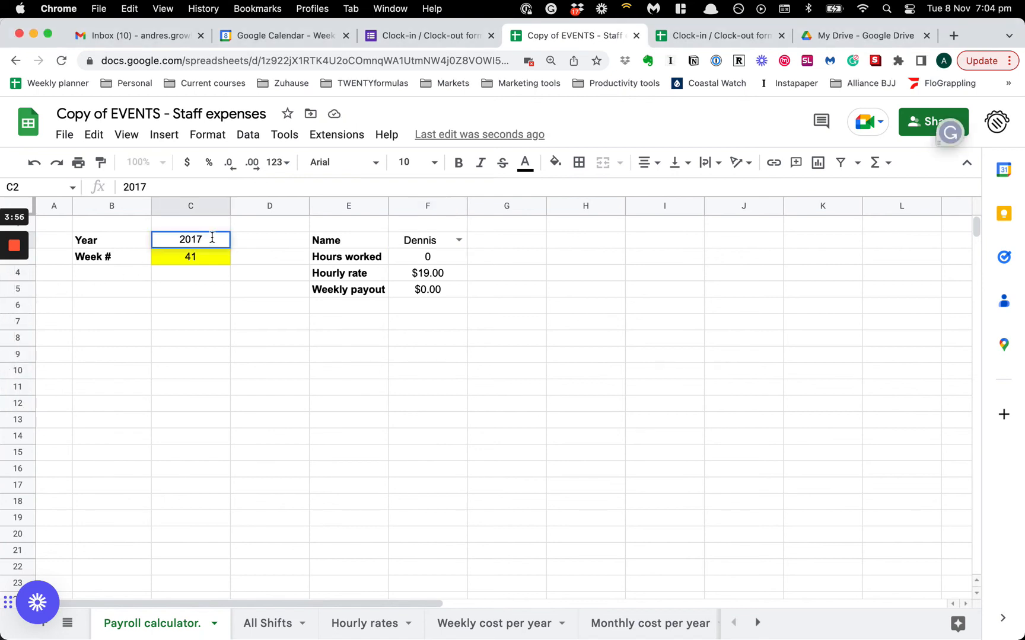
pyautogui.write('2016')
pyautogui.press('Return')
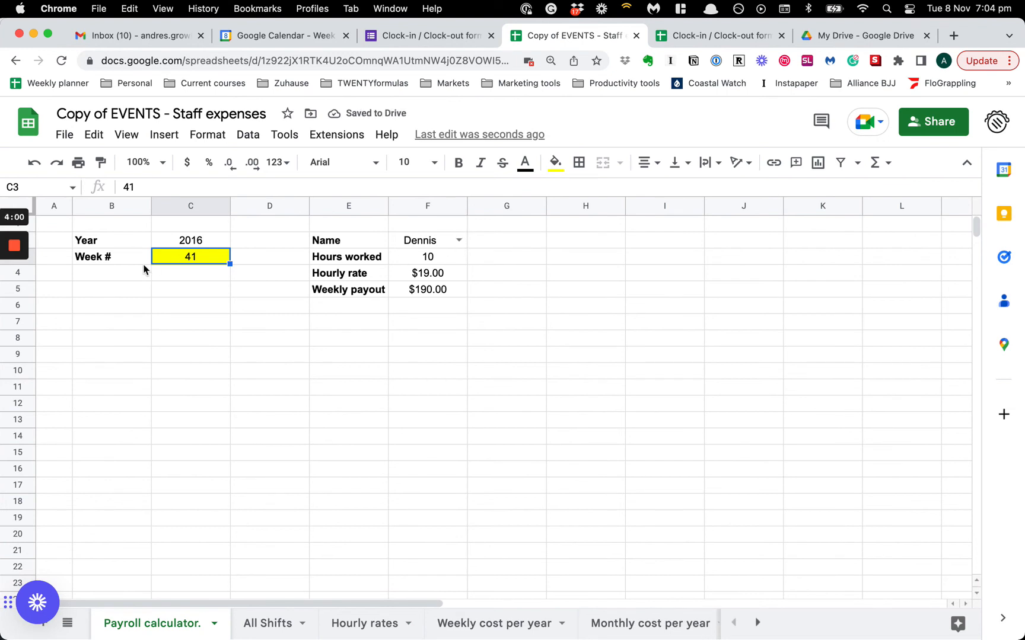
pyautogui.click(458, 240)
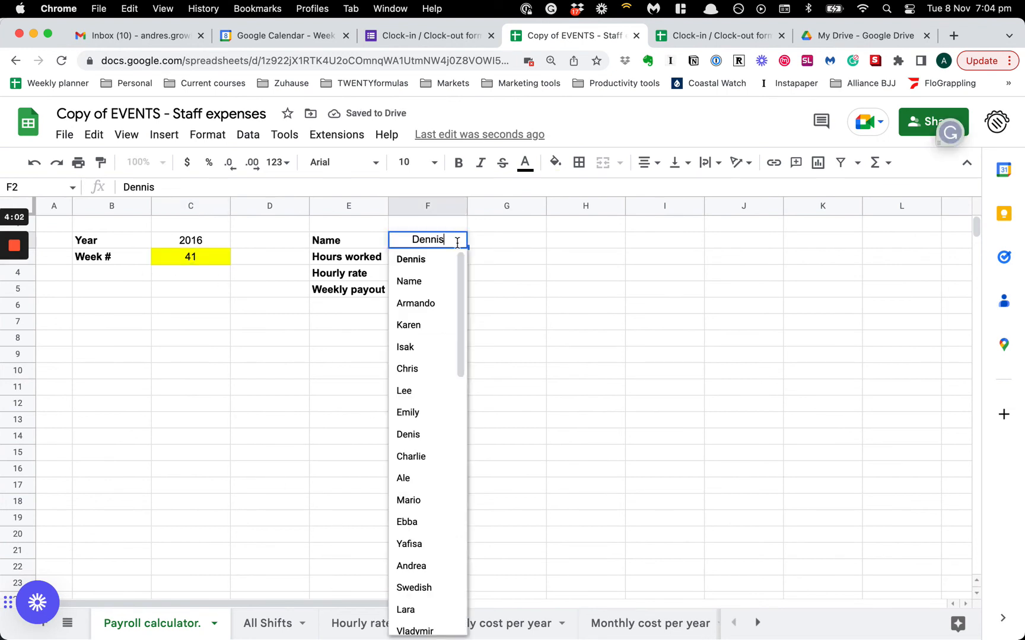
pyautogui.click(432, 300)
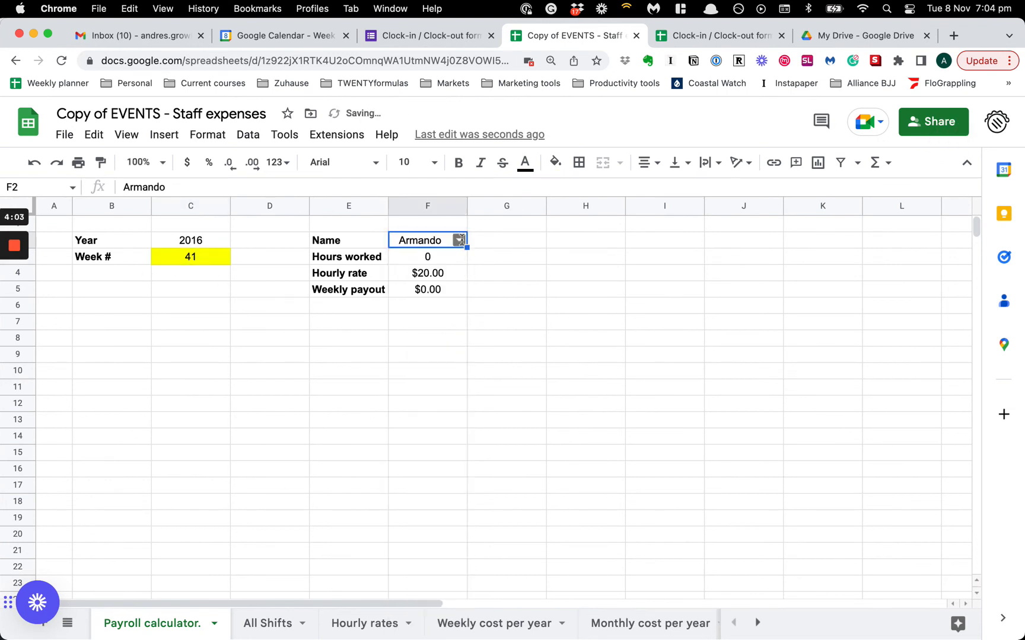
# Try the third, fourth and fifth staff members on the Hourly rates list as the calculator's Name, and settle on the fourth.
pyautogui.click(457, 240)
pyautogui.click(425, 327)
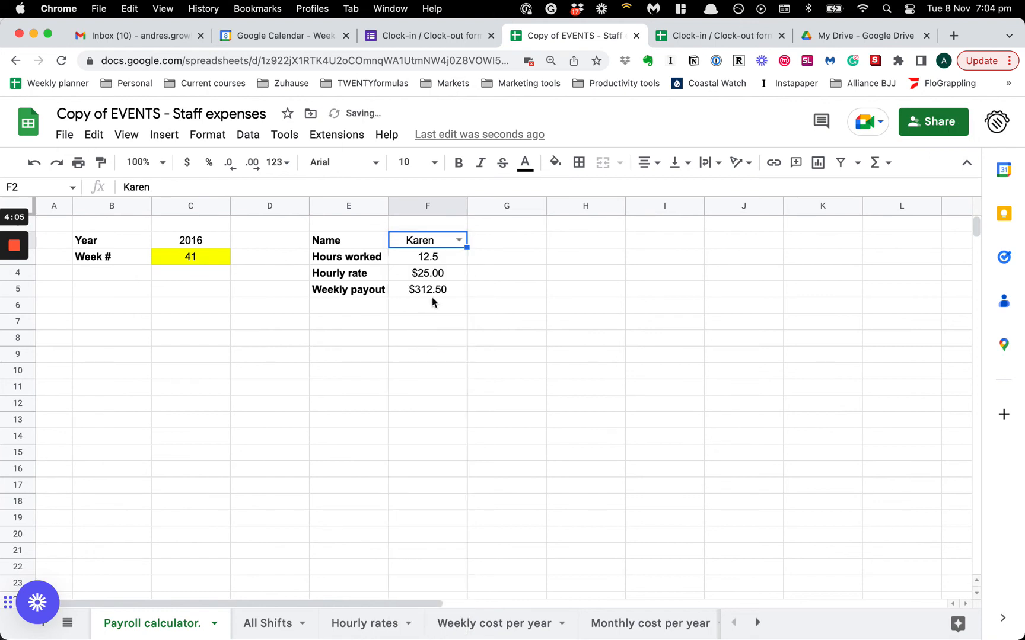
pyautogui.click(457, 240)
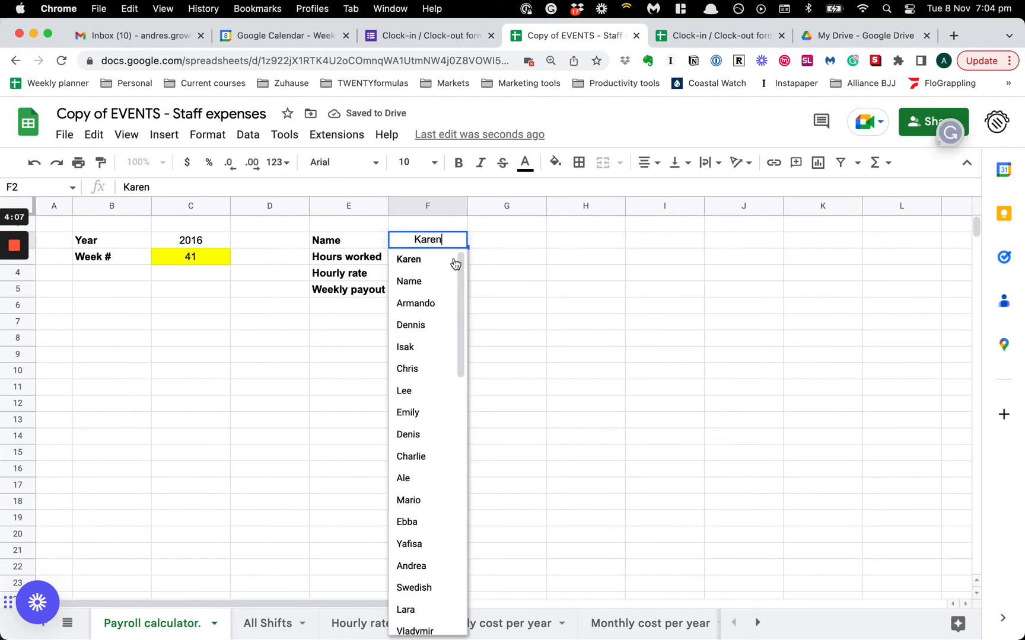
pyautogui.click(424, 349)
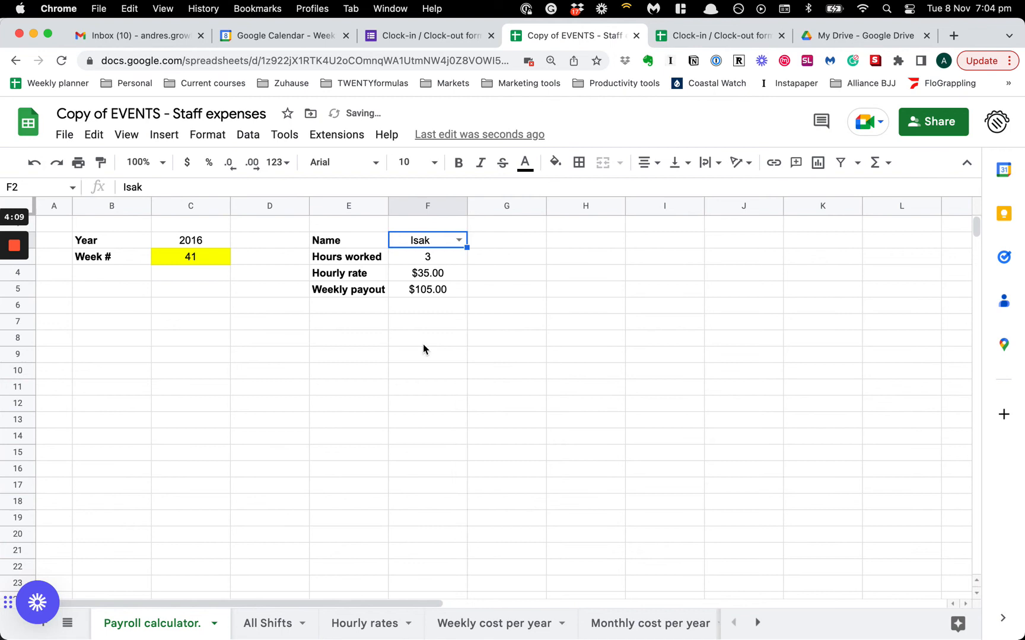
pyautogui.click(459, 240)
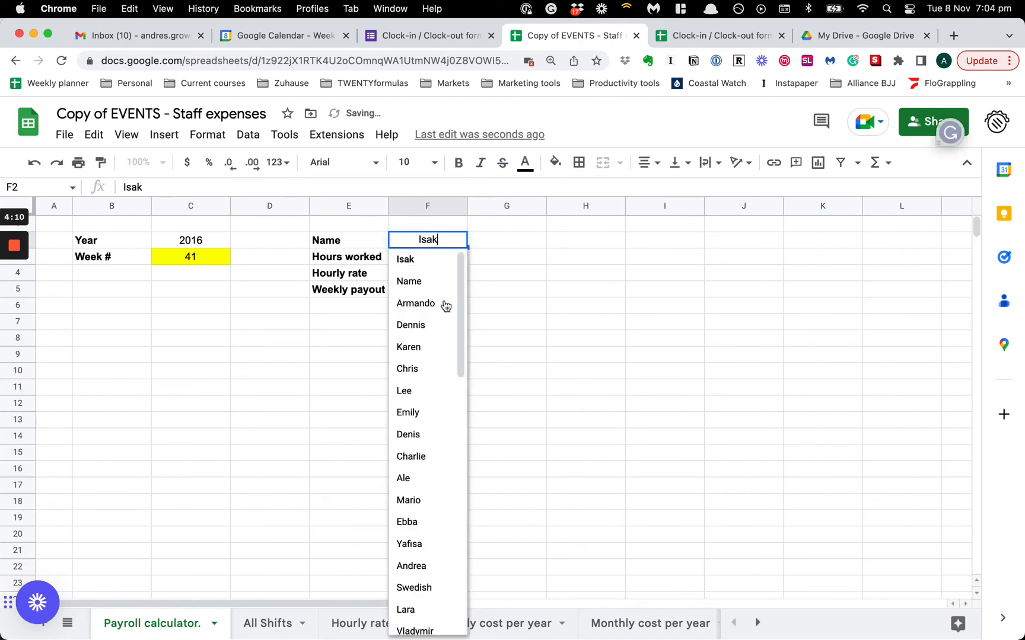
pyautogui.click(419, 370)
pyautogui.click(459, 242)
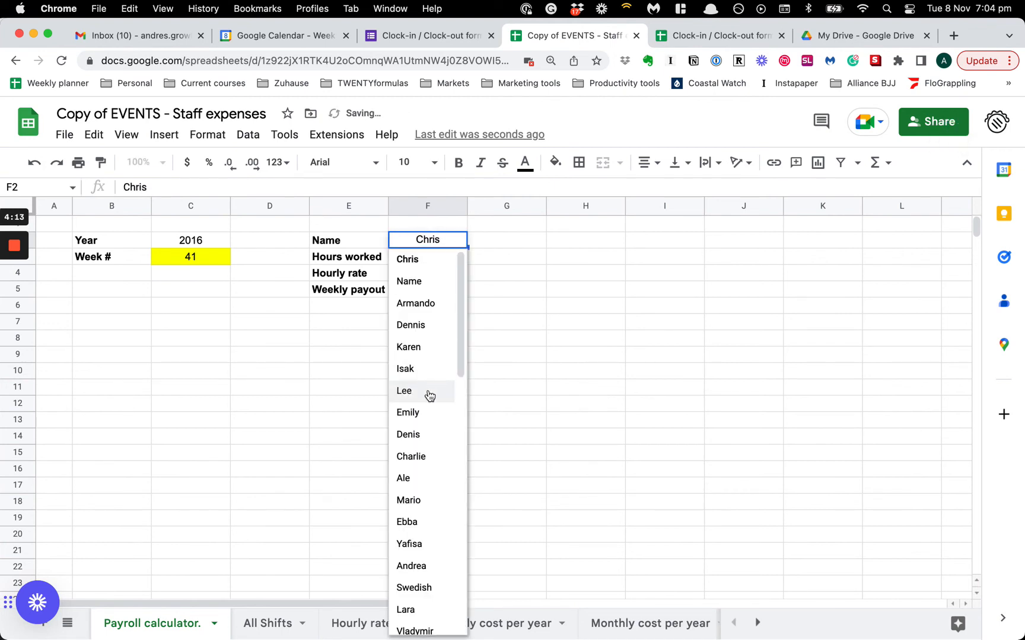
pyautogui.click(423, 369)
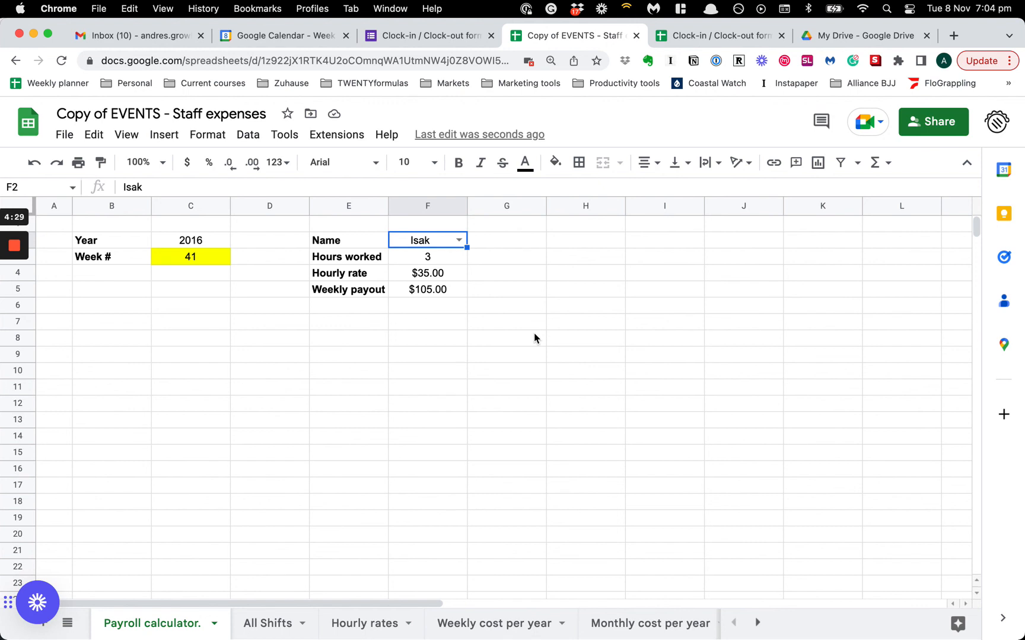
# Inspect the Hourly rate formula in cell F4, compare it with the Hourly rates sheet, and return to the Payroll calculator.
pyautogui.click(455, 277)
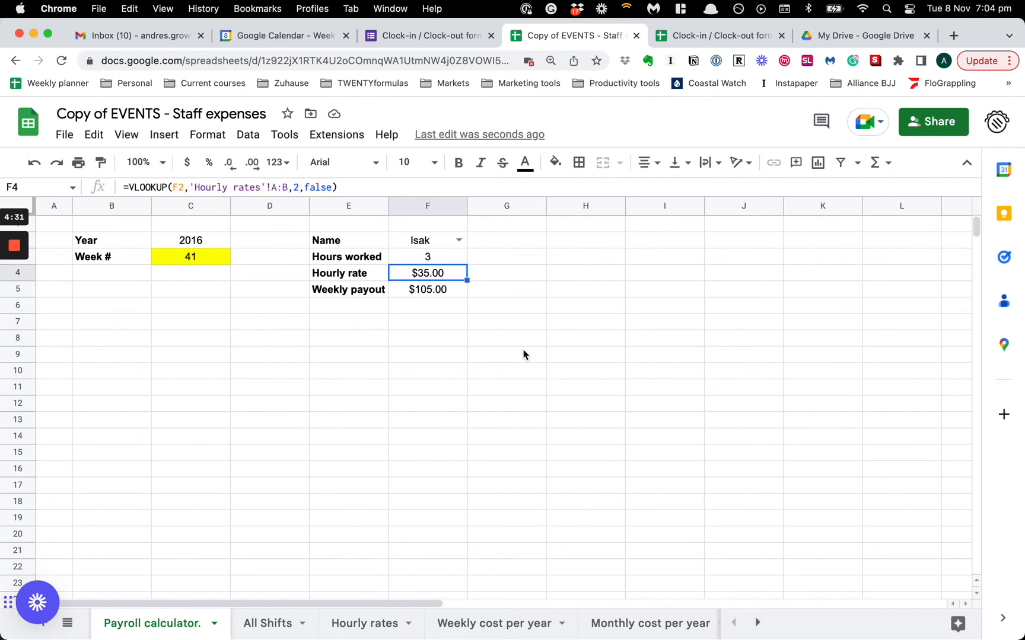
pyautogui.click(362, 624)
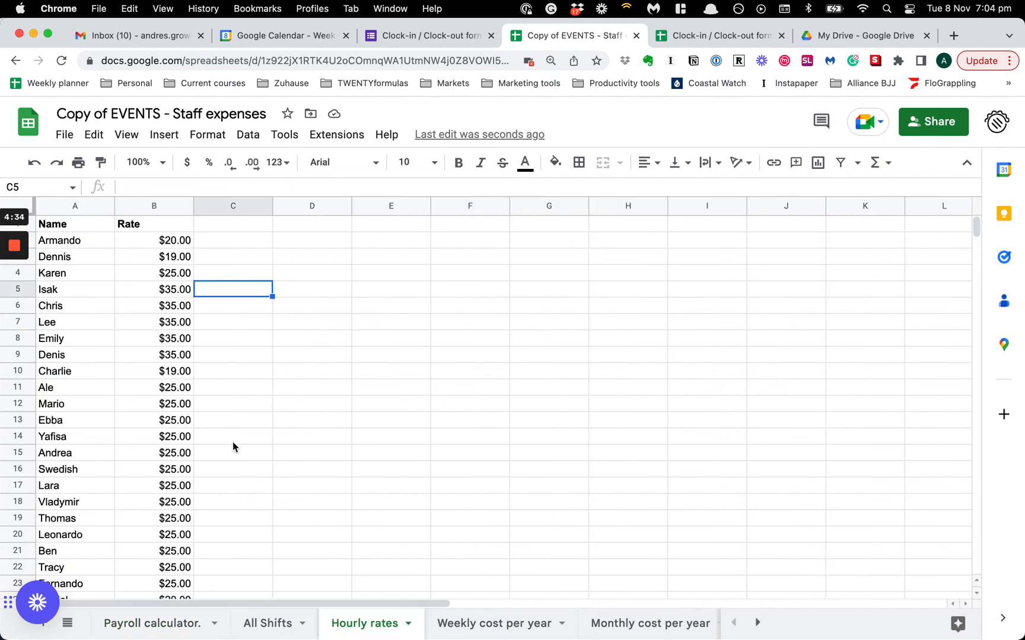
pyautogui.click(169, 624)
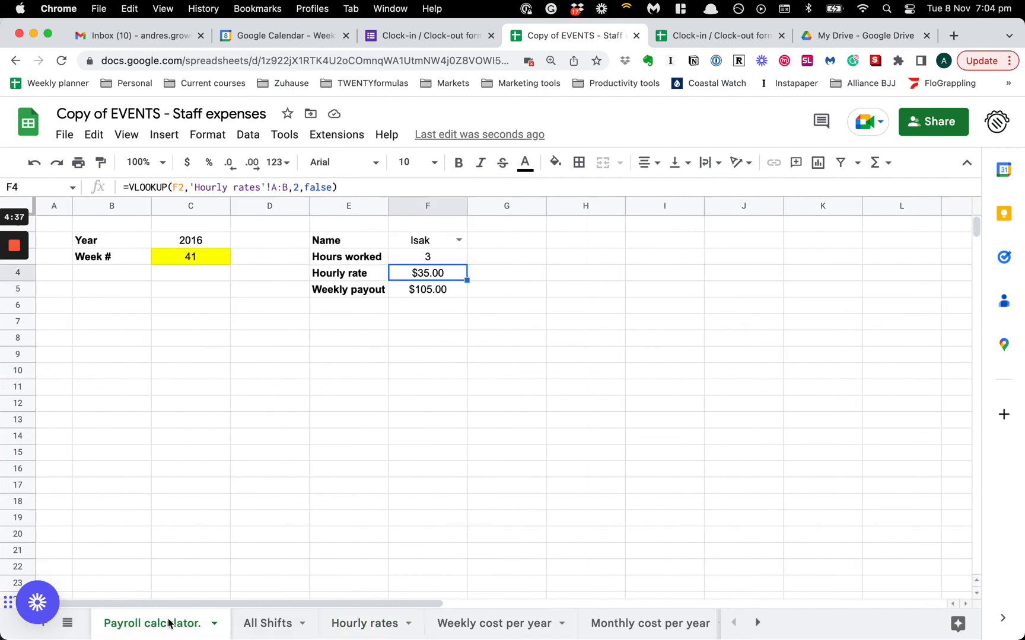